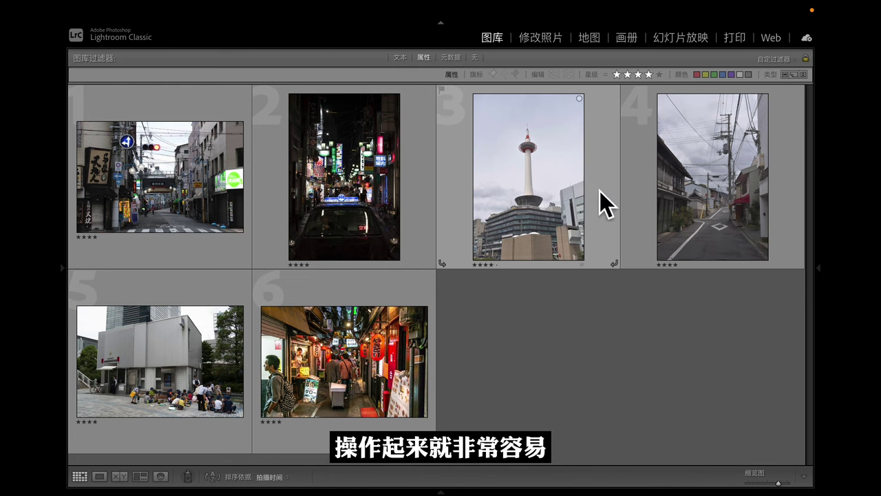
Open the first street photo, with the traffic light and shop signs, in the Develop module.
click(185, 199)
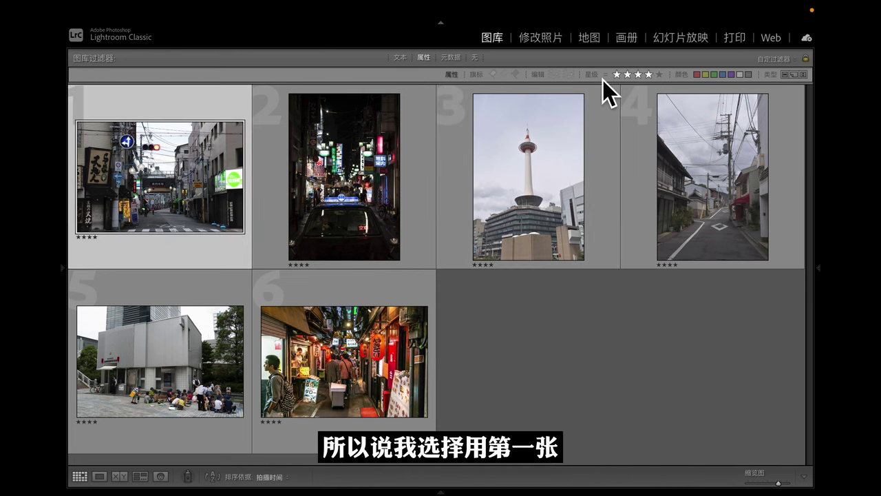
click(553, 43)
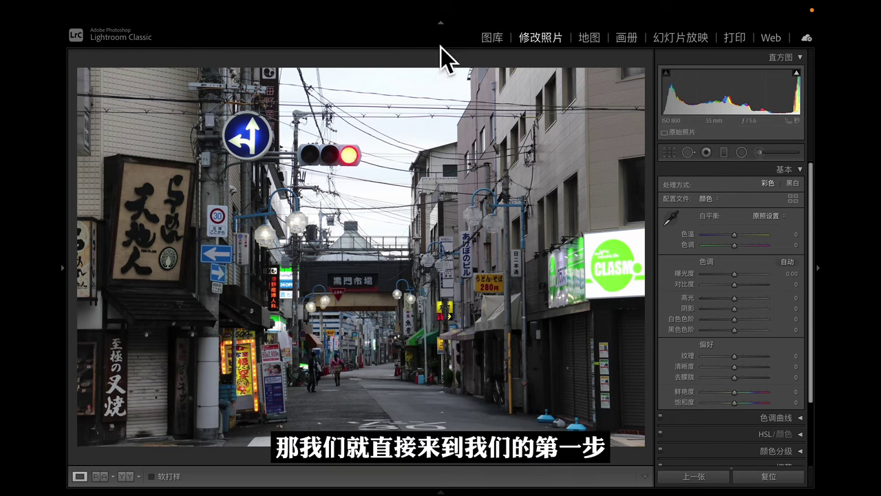
In Basic, set Contrast +30, Highlights -100, Shadows +49, Whites -30, Blacks -9, Vibrance -19.
click(441, 26)
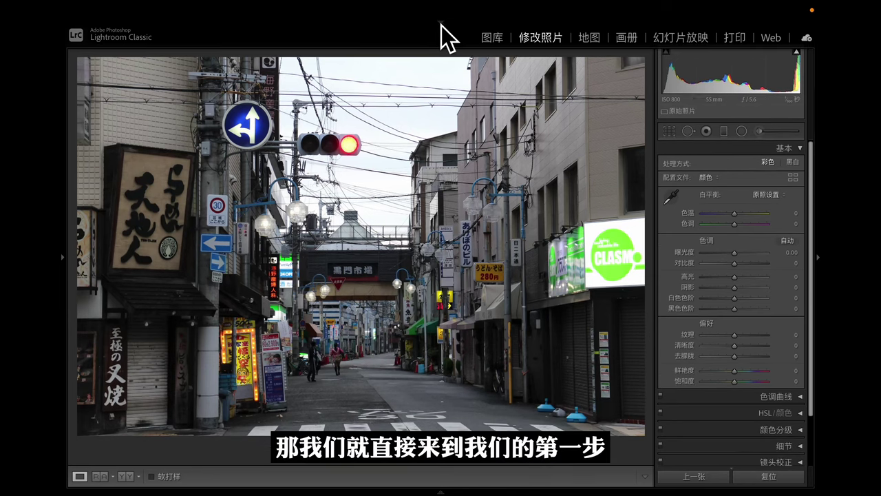
click(750, 264)
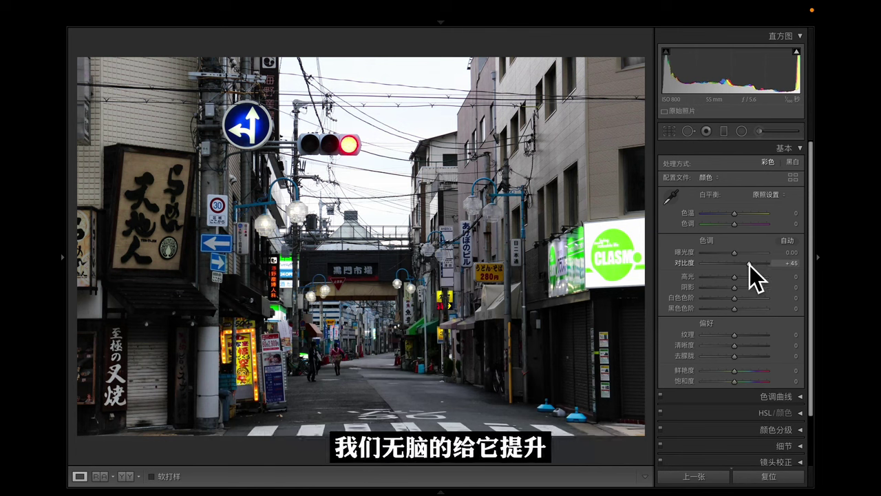
drag(750, 265, 745, 266)
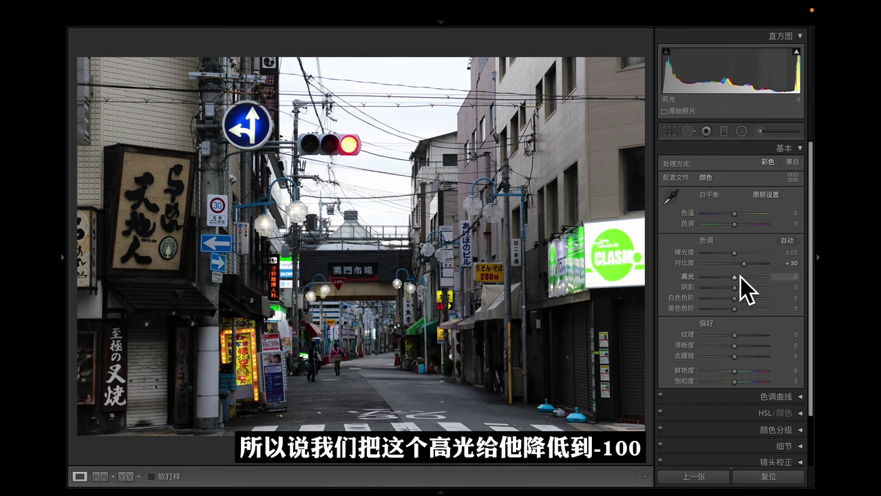
drag(735, 276, 682, 286)
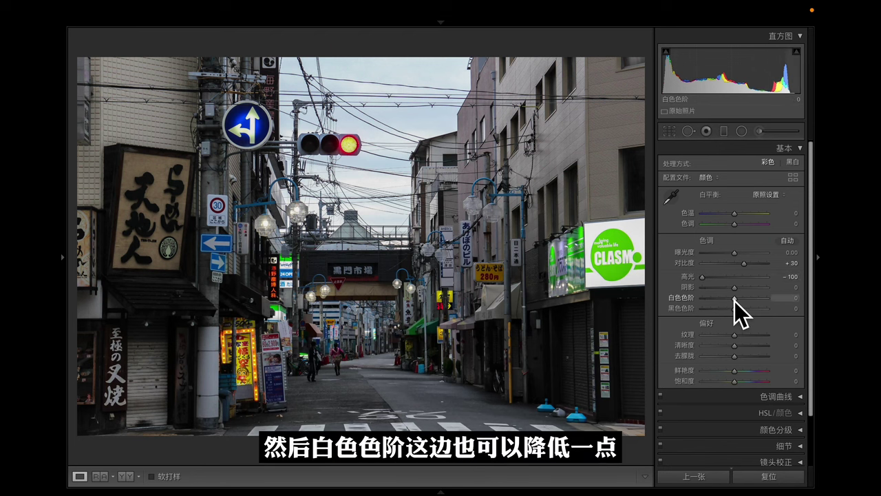
drag(735, 301, 725, 300)
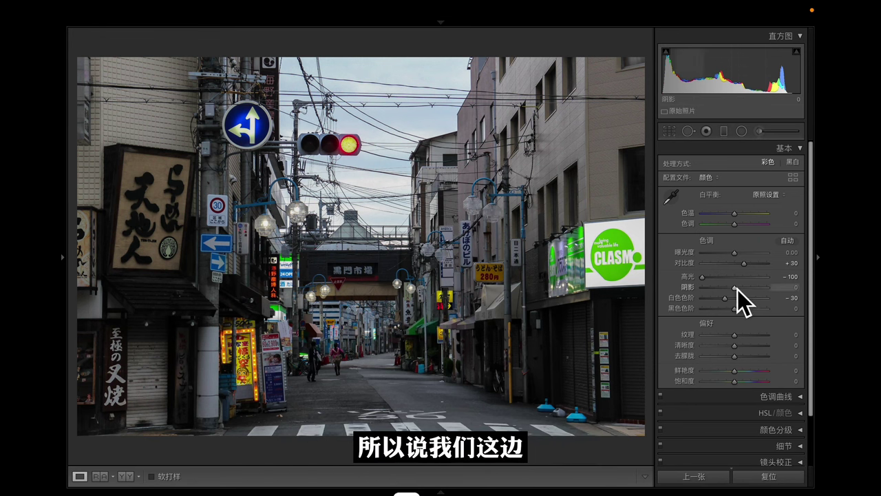
drag(739, 289, 753, 293)
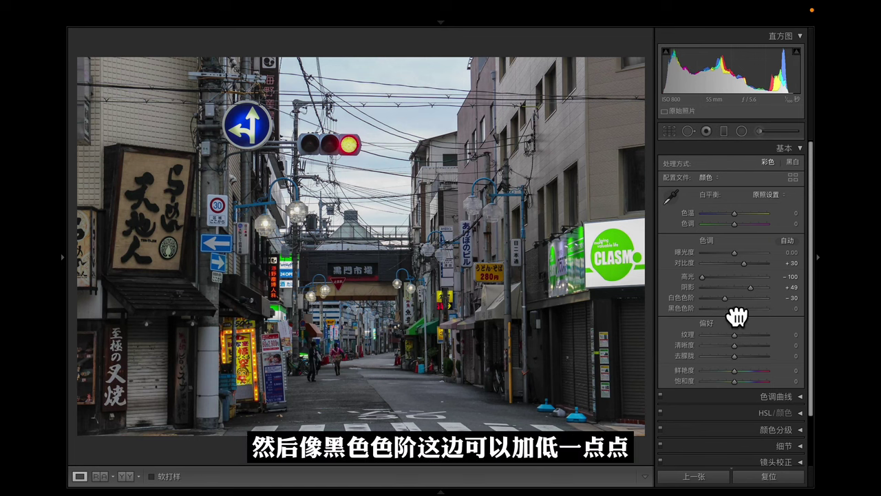
drag(735, 309, 733, 309)
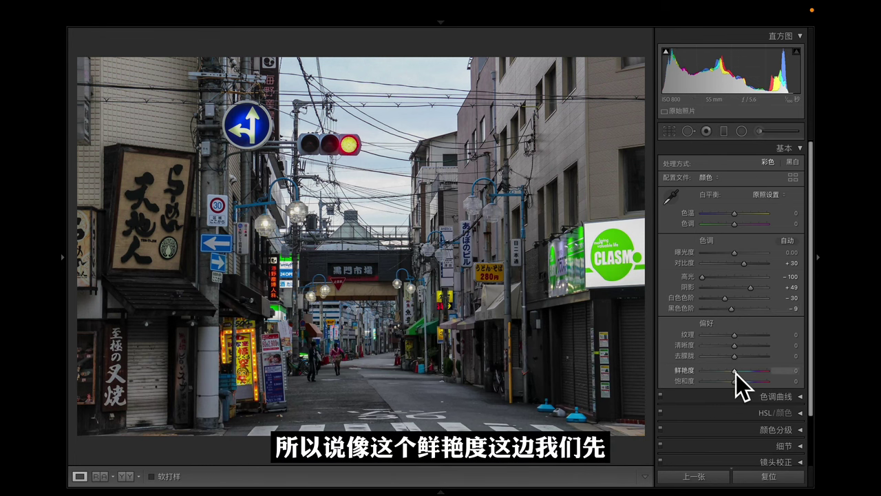
drag(736, 374, 730, 374)
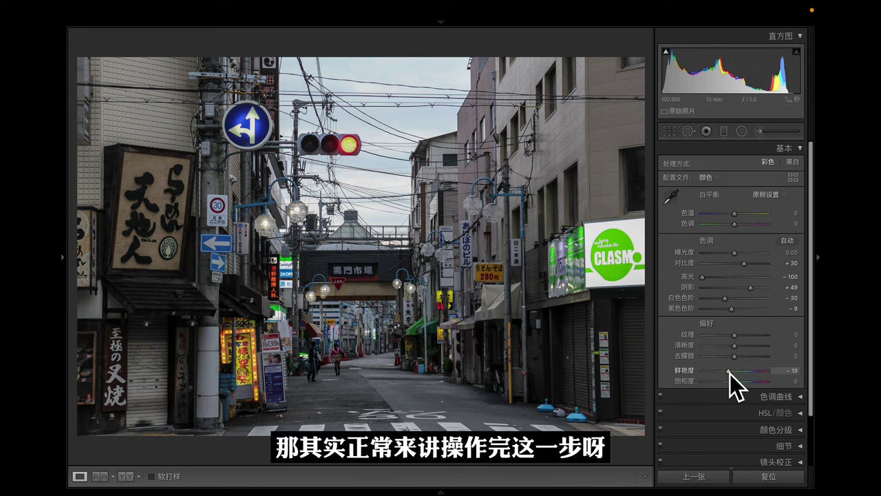
Briefly expand the Tone Curve, showing the RGB curve, and the HSL panel.
click(785, 149)
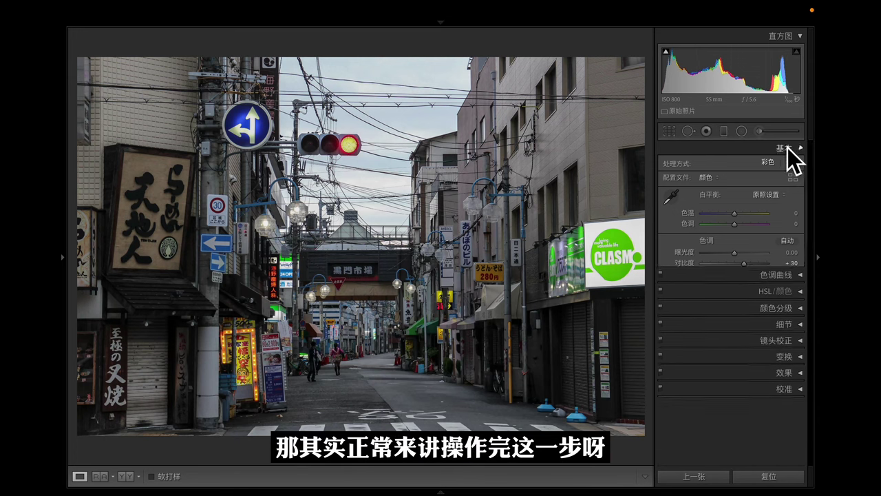
click(759, 165)
click(714, 180)
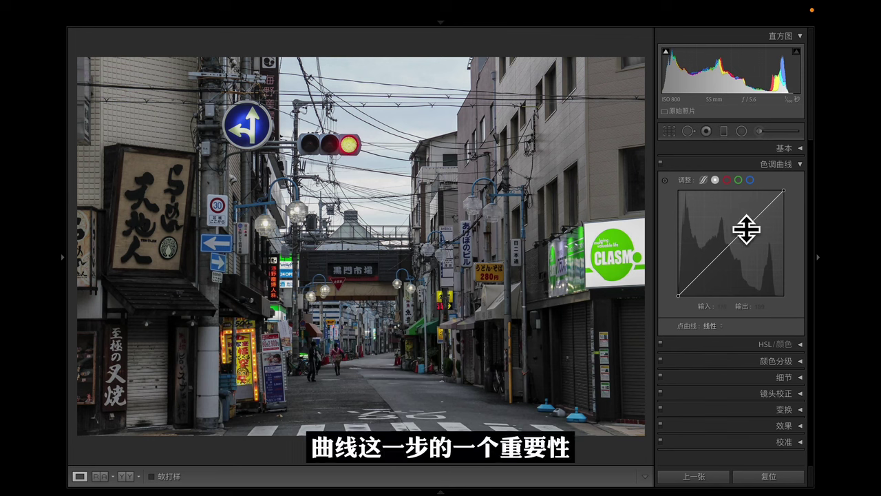
click(770, 166)
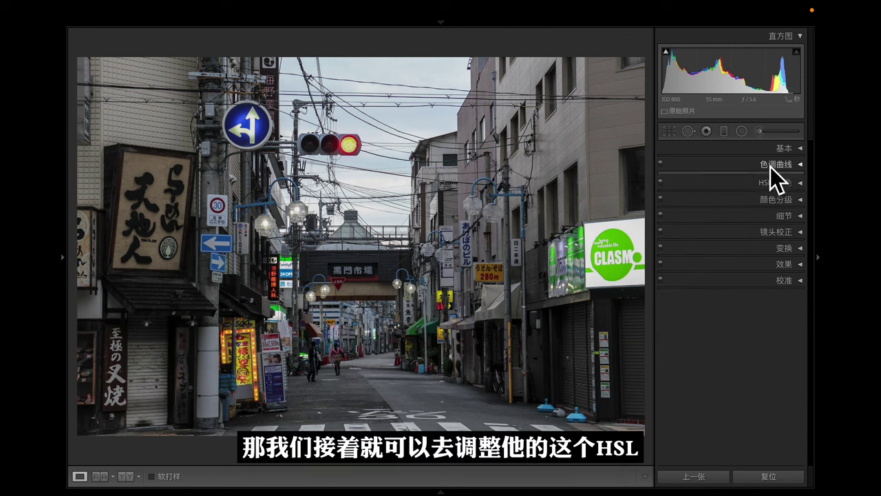
click(739, 181)
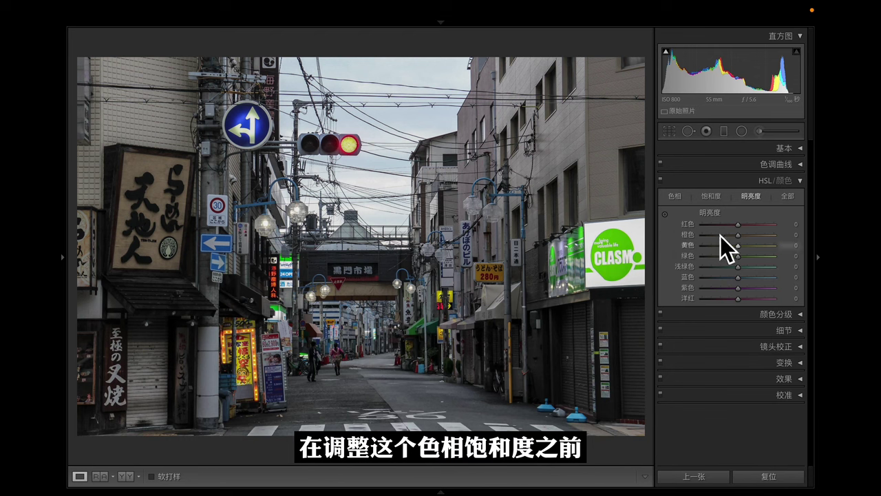
Calibrate Red Hue +31, Saturation +39; Green Hue +29, Saturation -10; Blue Hue -10, Saturation -11.
click(723, 183)
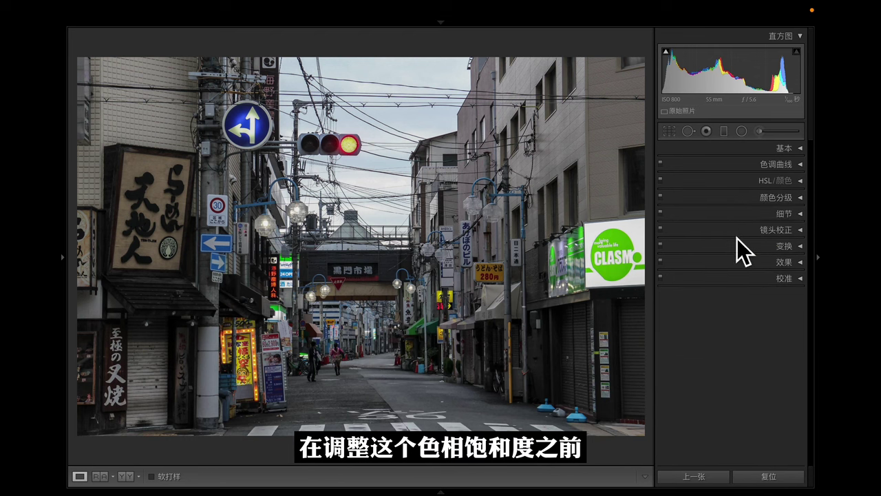
click(722, 277)
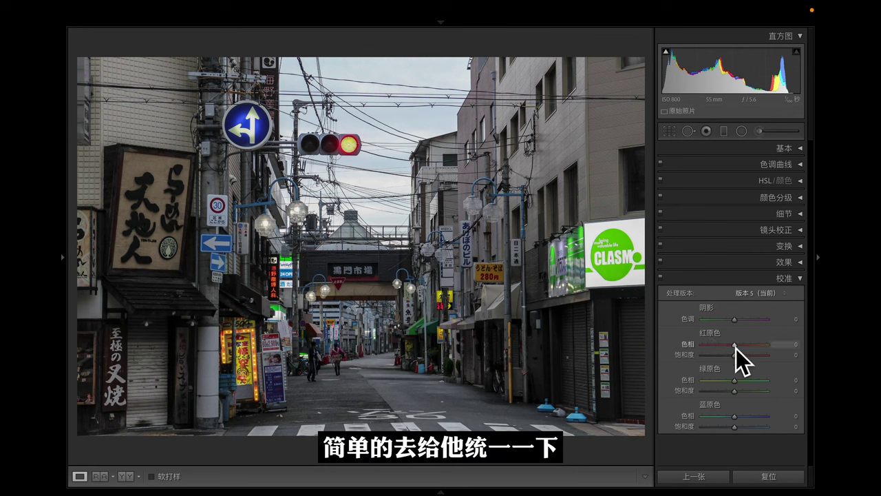
mouse_move(737, 348)
mouse_down()
mouse_move(745, 352)
mouse_move(747, 381)
mouse_up()
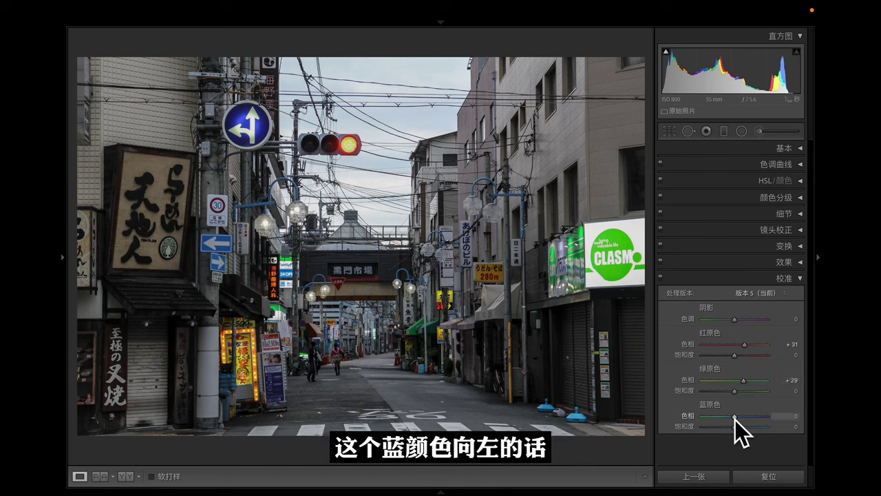
mouse_move(734, 419)
mouse_down()
mouse_move(712, 420)
mouse_move(731, 421)
mouse_up()
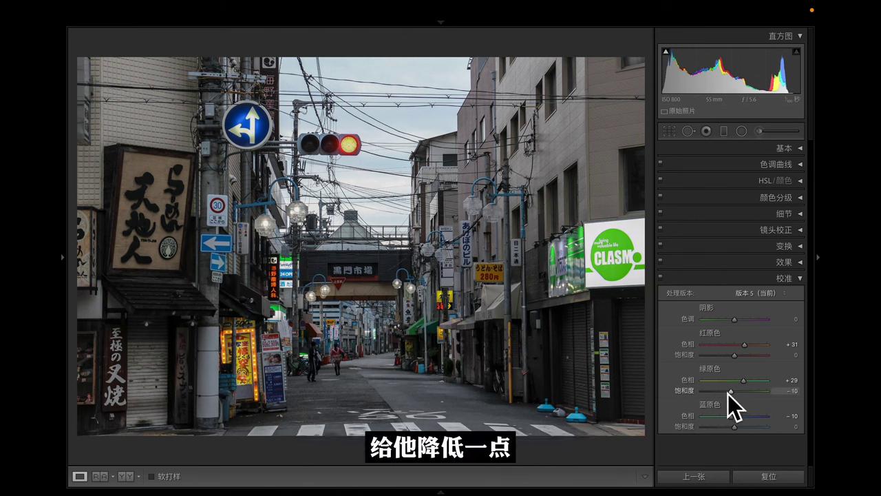
drag(729, 392, 728, 393)
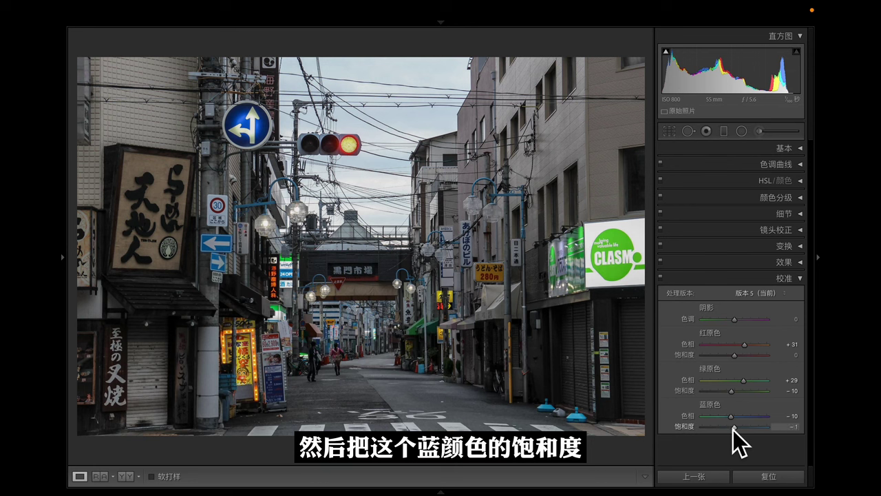
drag(734, 427, 729, 428)
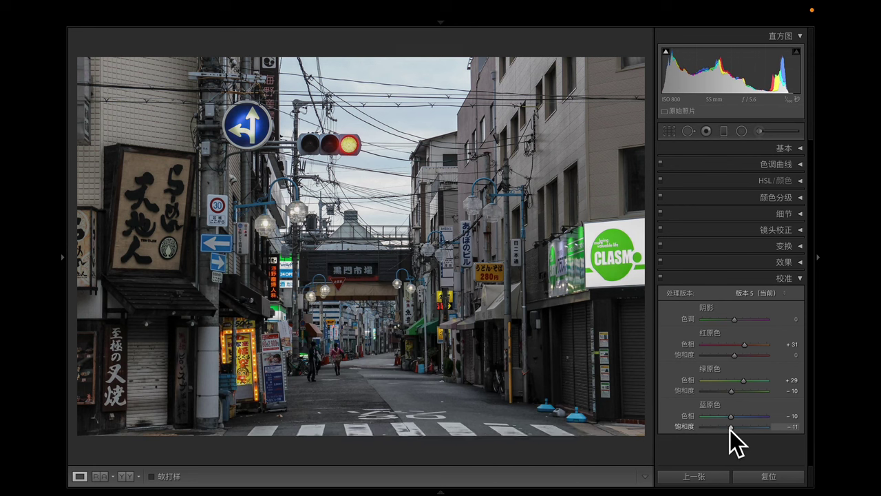
drag(734, 356, 747, 361)
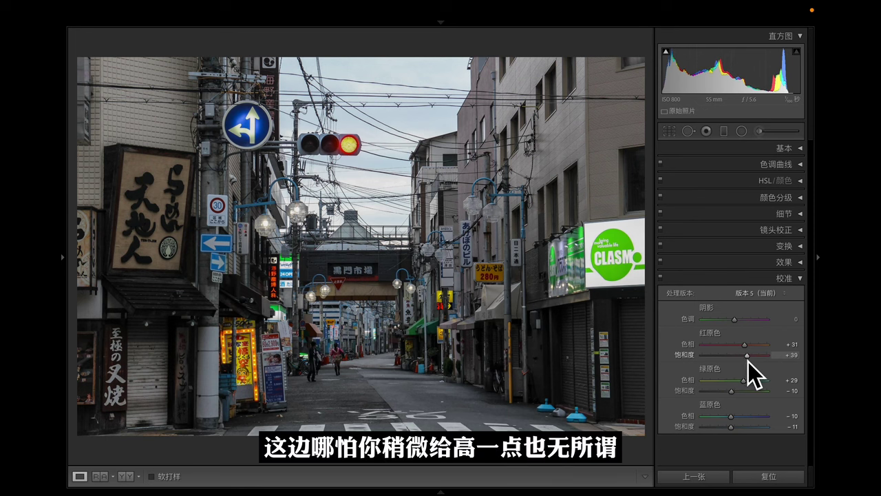
click(740, 279)
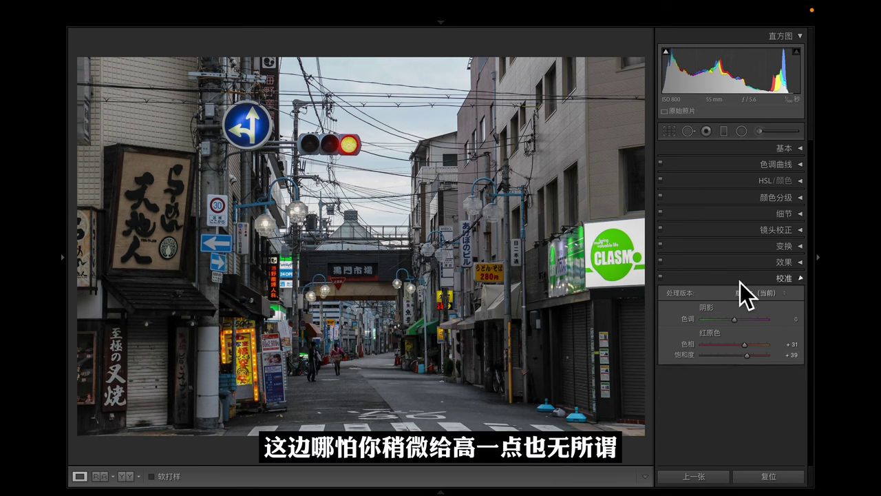
Set HSL hues Red +14, Yellow +11, Green +11, Aqua +10, Blue -5, Purple +19, Magenta +16.
click(729, 179)
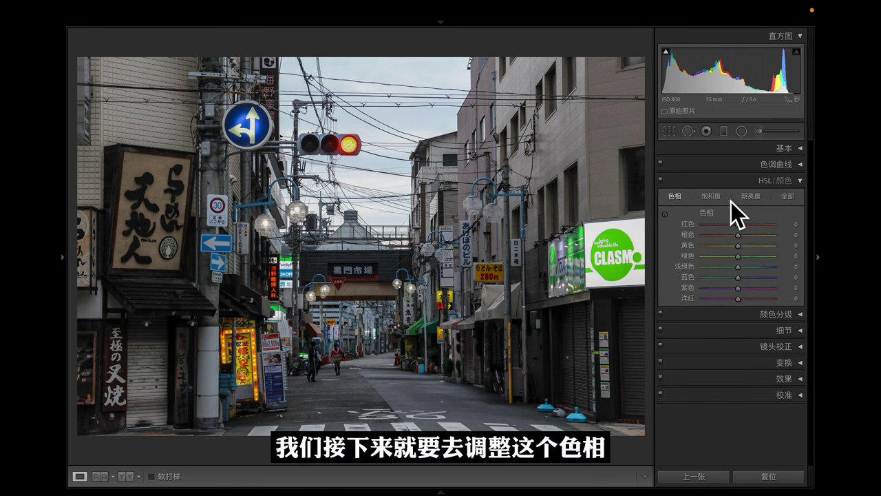
click(665, 214)
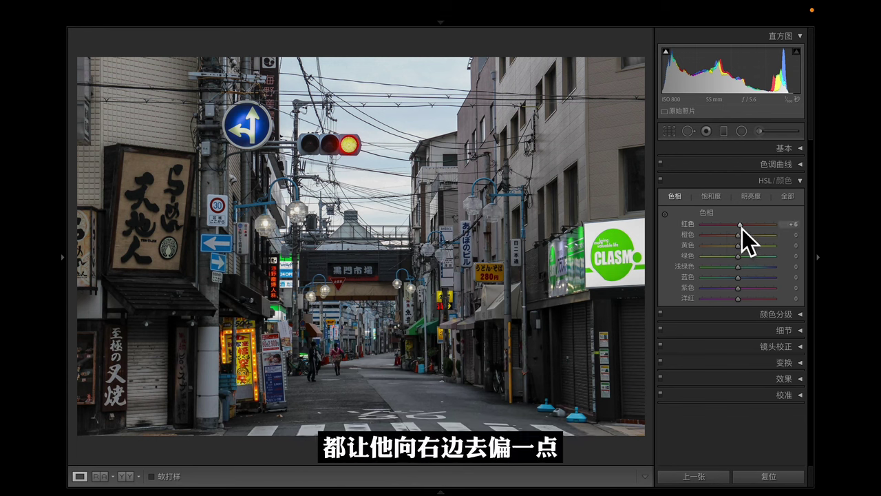
drag(742, 228, 745, 230)
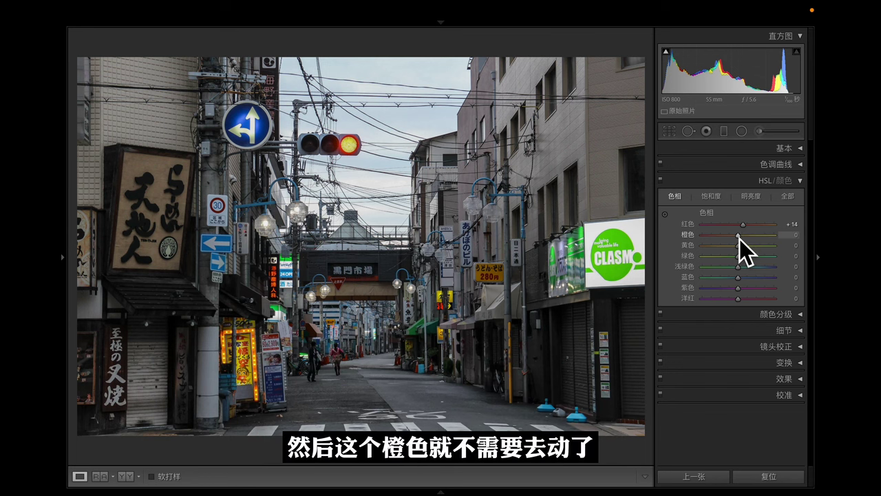
drag(739, 247, 745, 303)
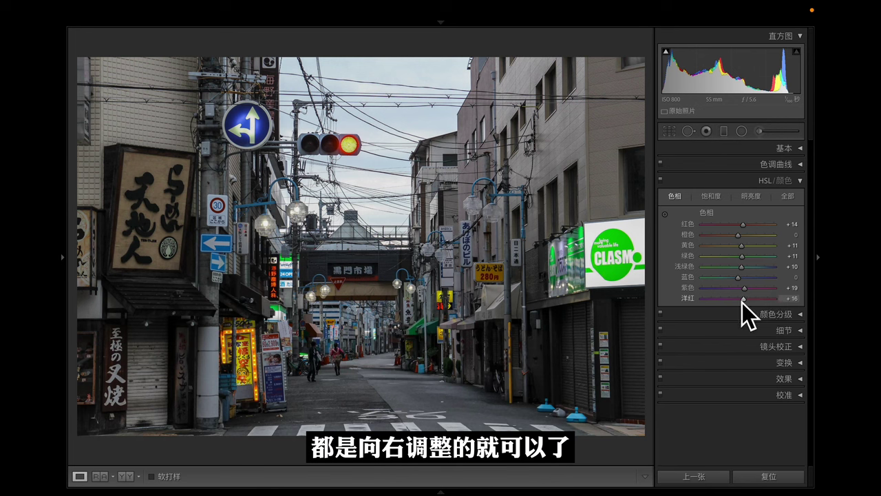
drag(740, 277, 738, 277)
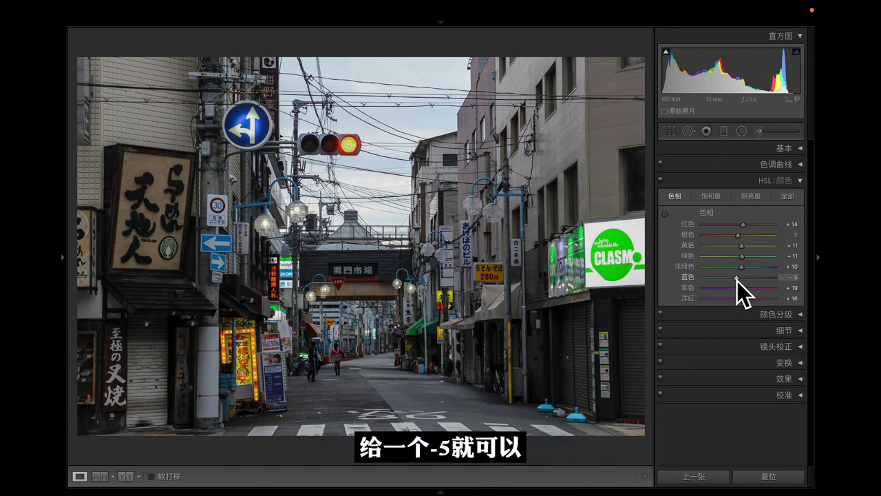
click(712, 196)
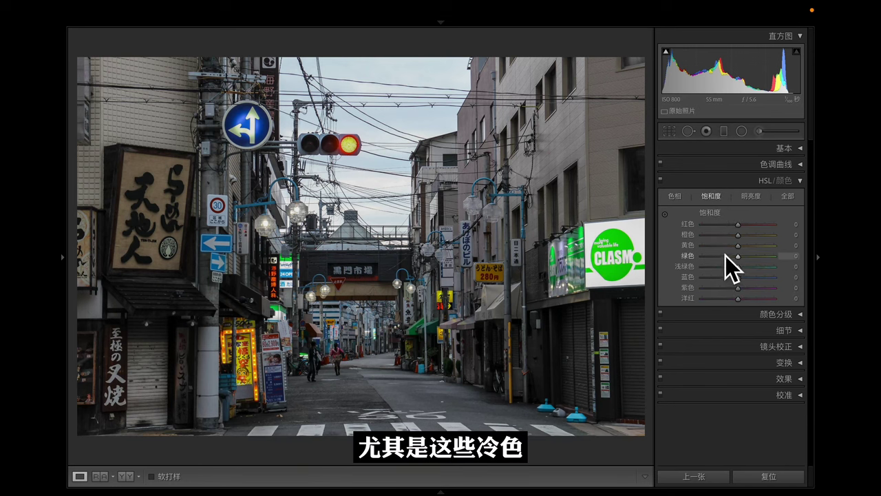
Lower saturation: Red -19, Orange -24, Yellow -15, Green -40, Blue -42, Purple -42, Magenta -43.
drag(723, 256, 724, 260)
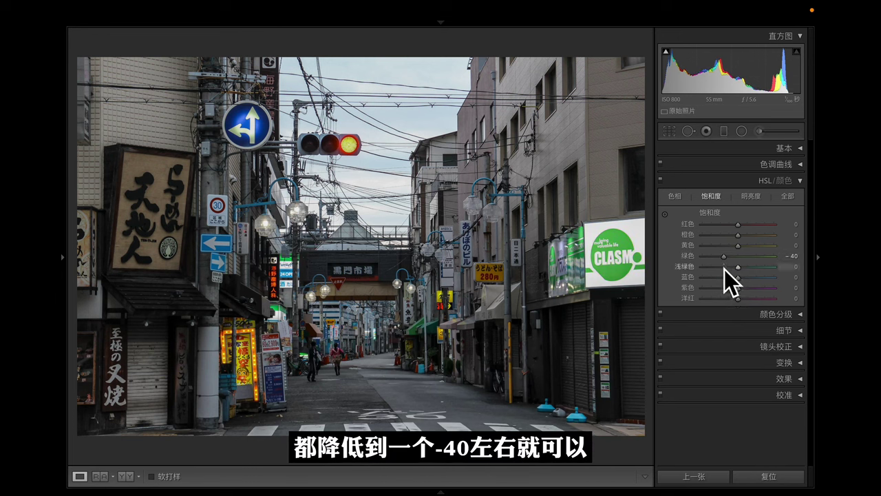
click(723, 276)
click(723, 287)
click(723, 298)
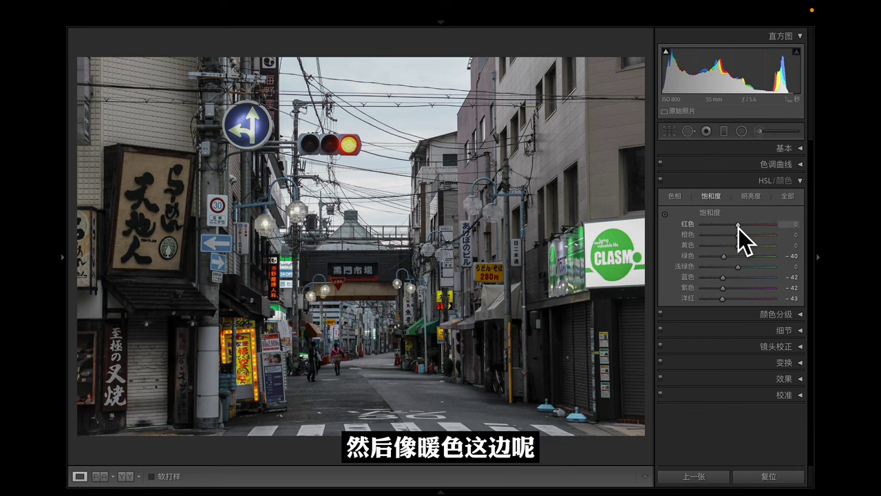
mouse_move(739, 228)
mouse_down()
mouse_move(732, 228)
mouse_move(733, 246)
mouse_up()
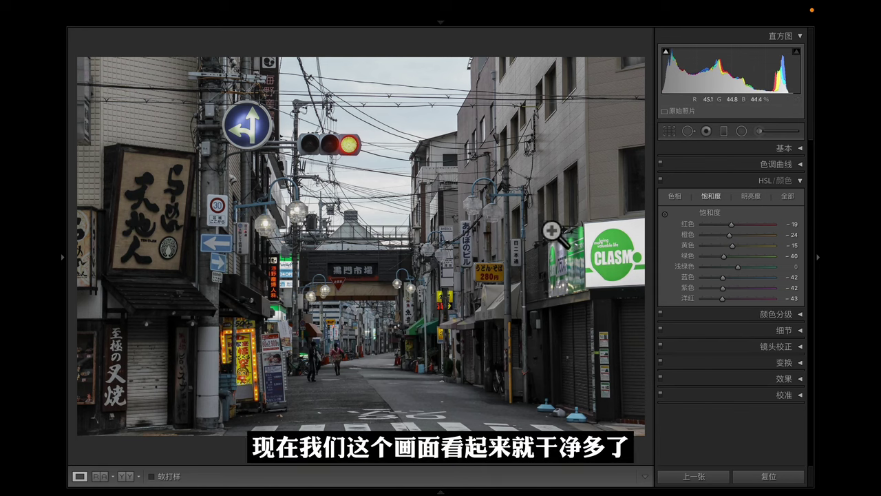
Reset the saturation sliders to compare before and after, then undo the reset.
click(764, 478)
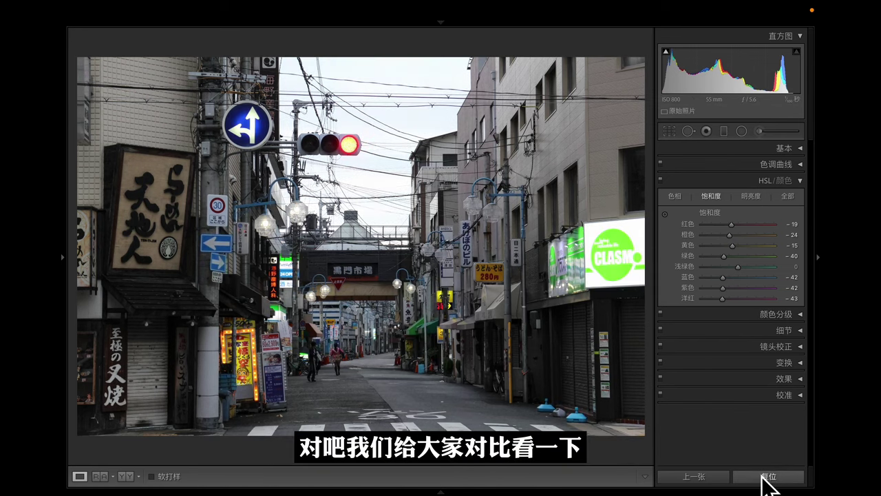
click(766, 477)
key(ctrl+z)
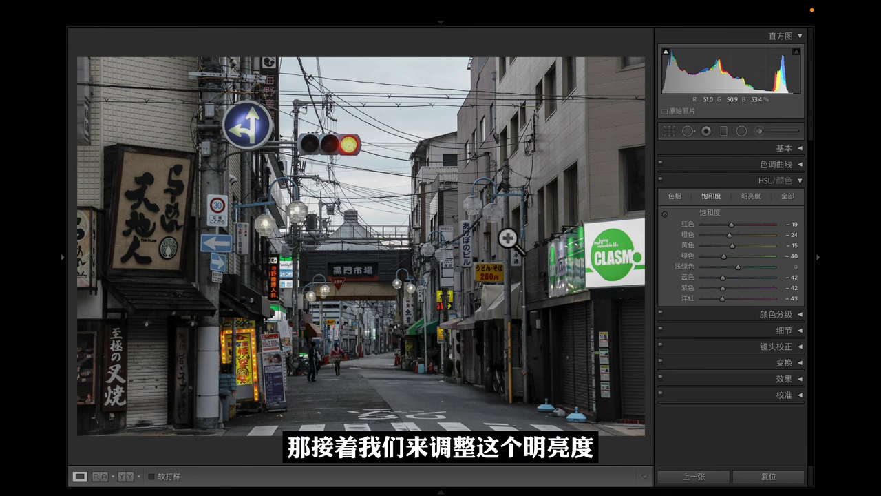
Set luminance Yellow +10, Aqua +10, Blue -15, Purple +19, Magenta +18, toggling HSL to compare.
click(752, 197)
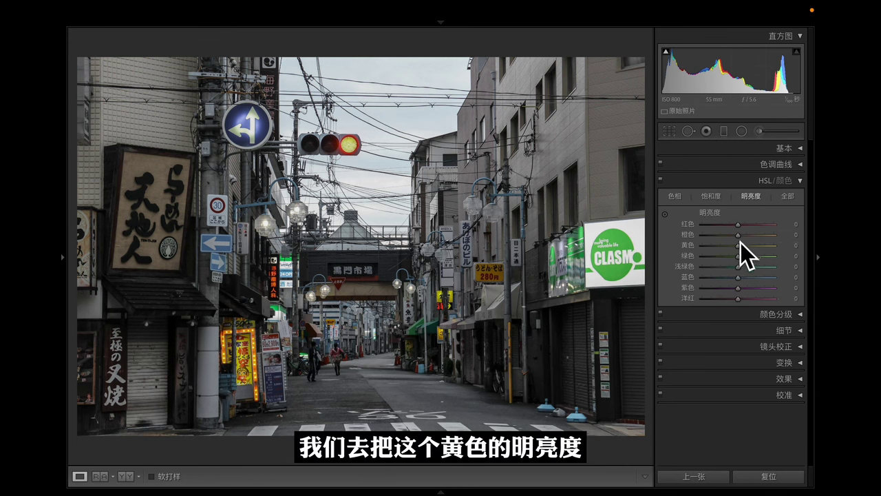
mouse_move(739, 246)
mouse_down()
mouse_move(755, 246)
mouse_move(744, 251)
mouse_up()
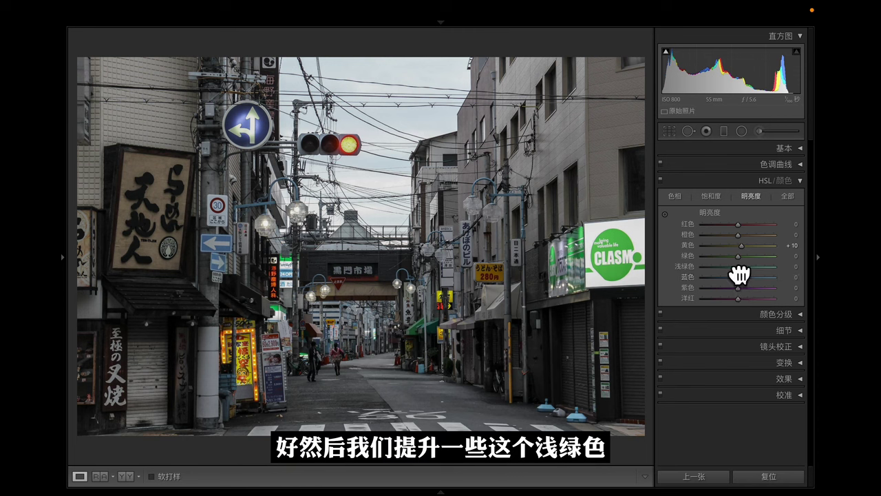
mouse_move(739, 270)
mouse_down()
mouse_move(750, 270)
mouse_move(711, 284)
mouse_move(745, 288)
mouse_move(745, 298)
mouse_up()
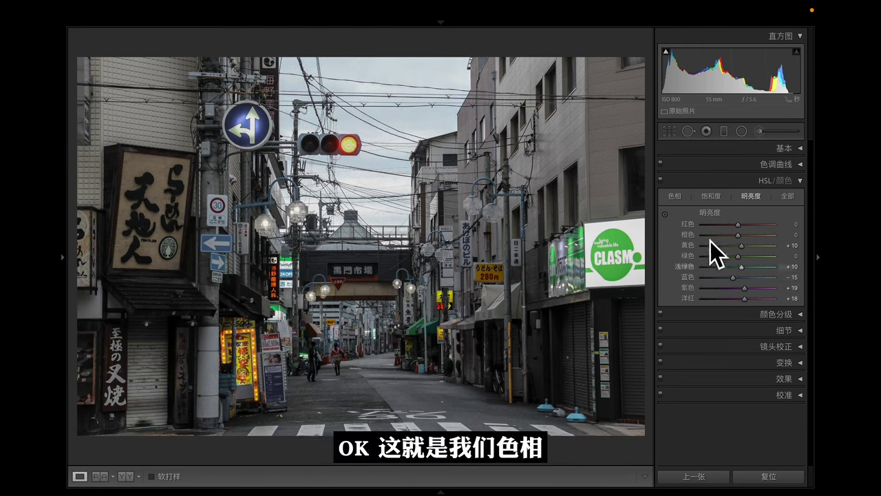
click(663, 183)
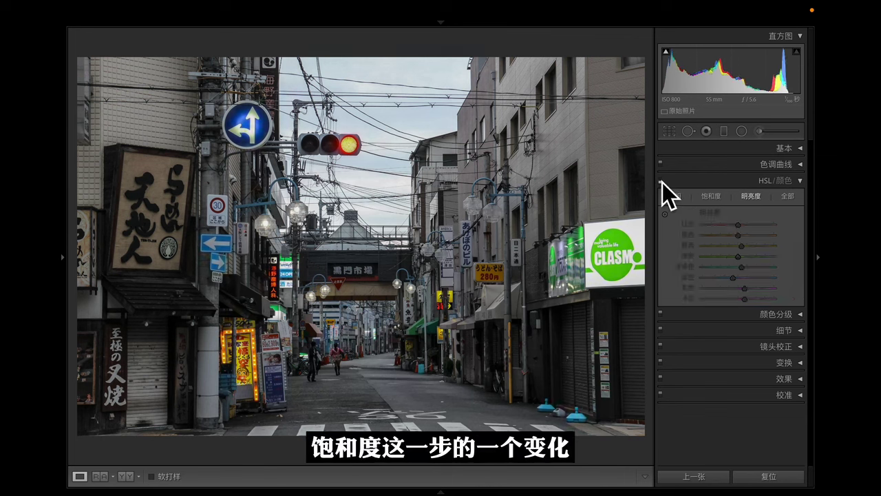
click(662, 183)
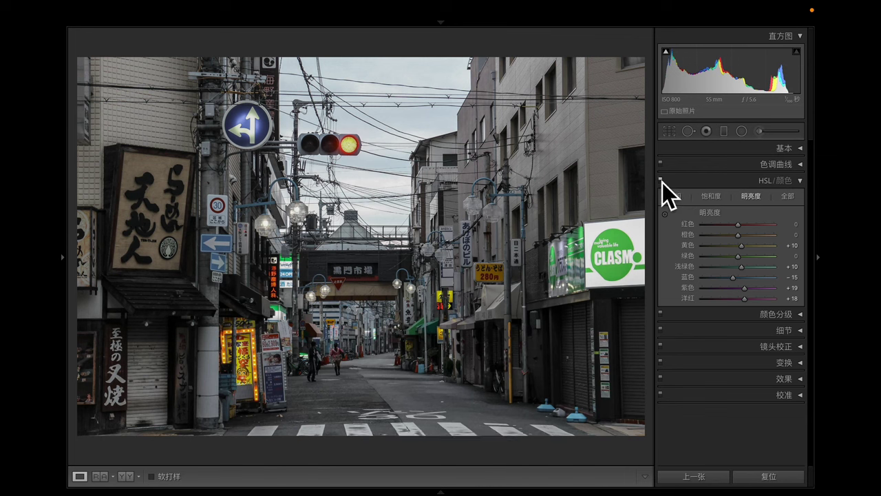
Return to the HSL Saturation view, then collapse the HSL/Color panel.
click(718, 197)
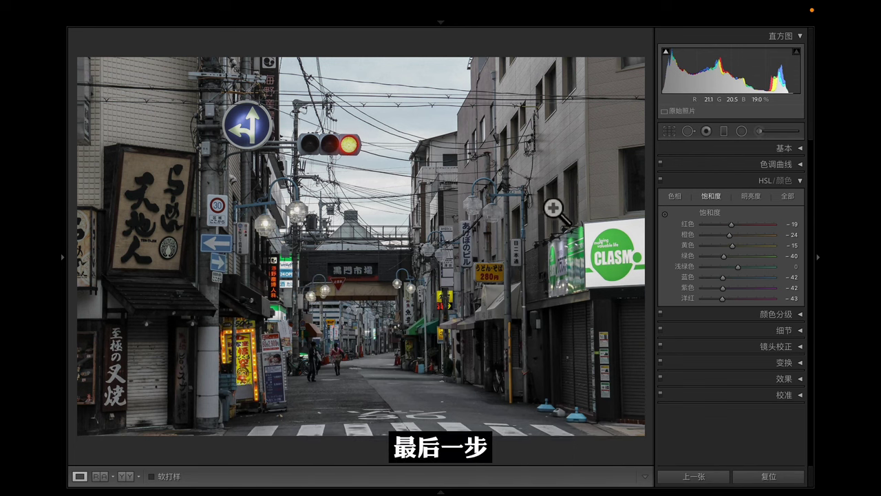
click(709, 180)
Shape the RGB curve: lowered white point, black point at 31, points at 68, 121, 192.
click(712, 168)
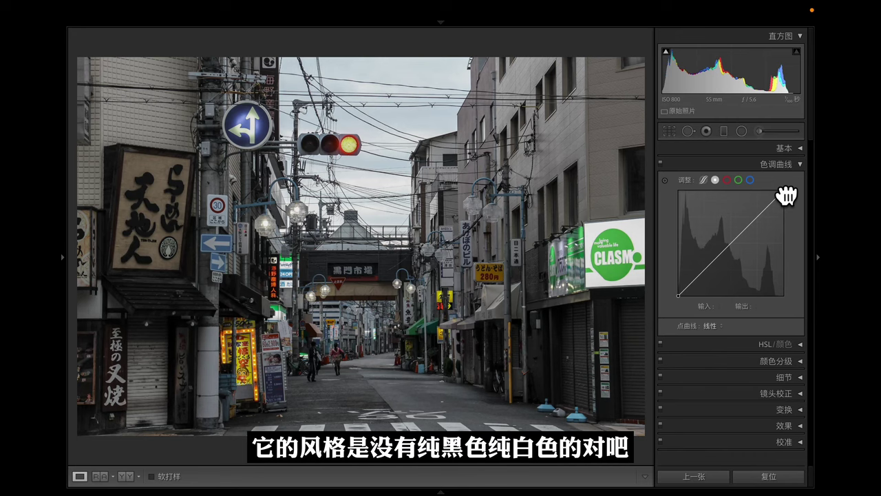
drag(786, 193, 783, 195)
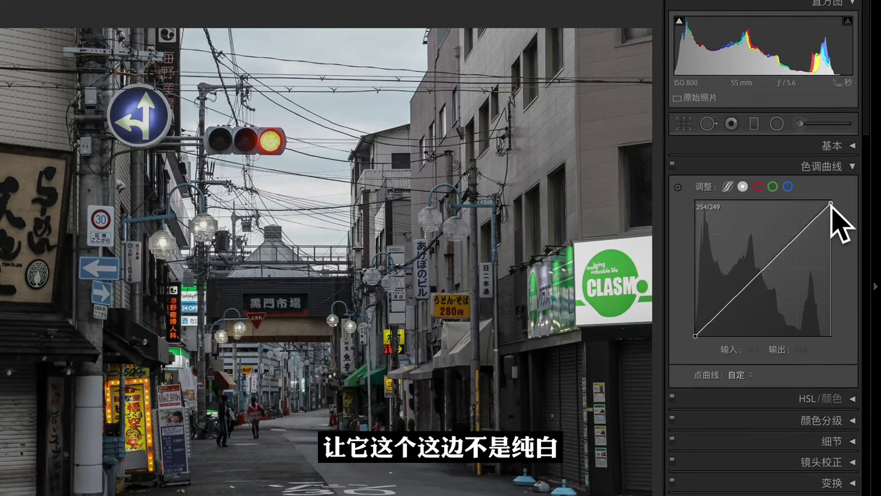
mouse_move(832, 201)
mouse_down()
mouse_move(832, 213)
mouse_move(833, 206)
mouse_up()
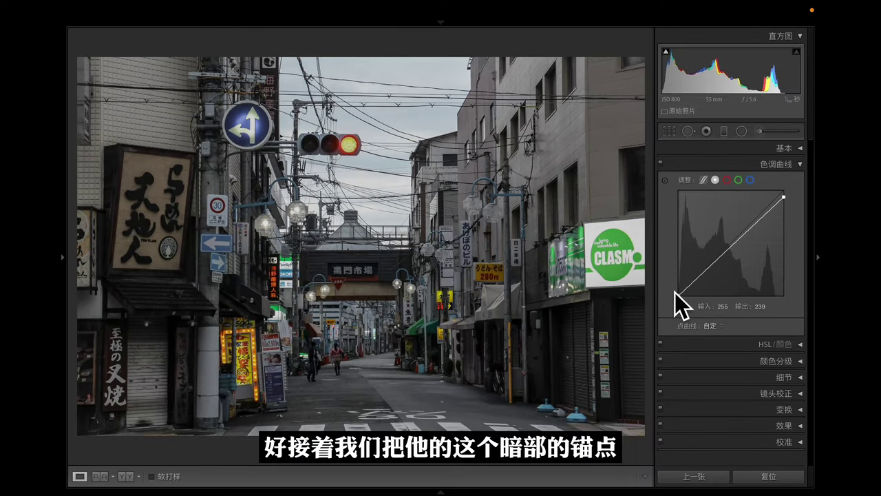
drag(679, 297, 673, 285)
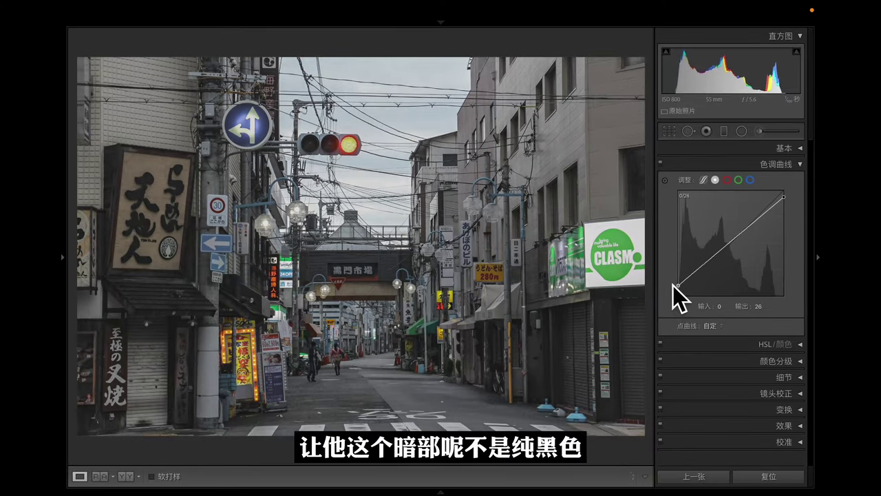
click(706, 263)
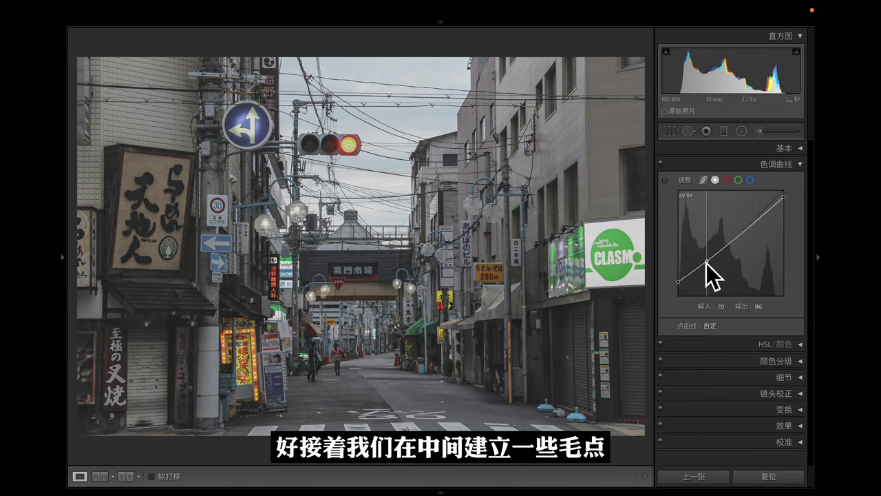
drag(706, 263, 705, 267)
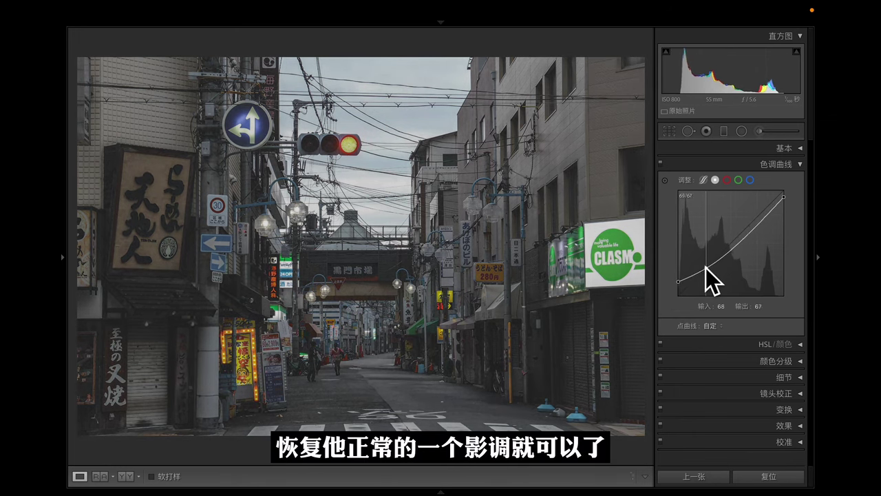
drag(732, 247, 725, 243)
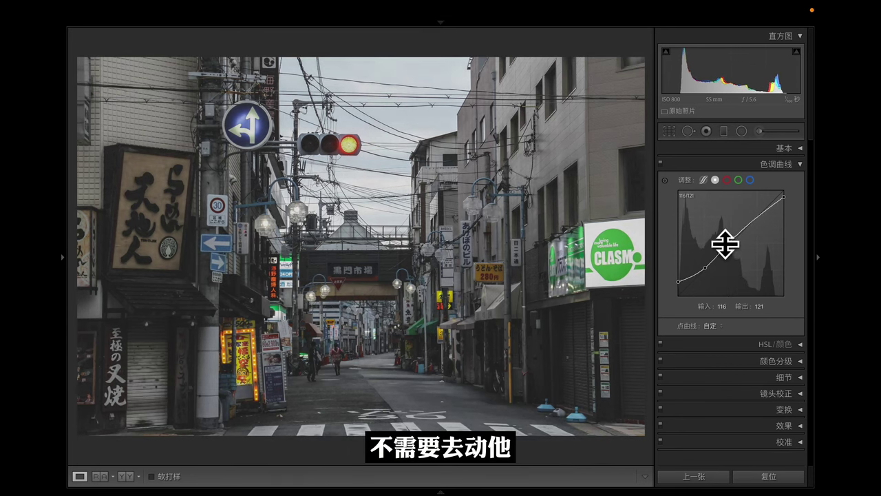
click(759, 217)
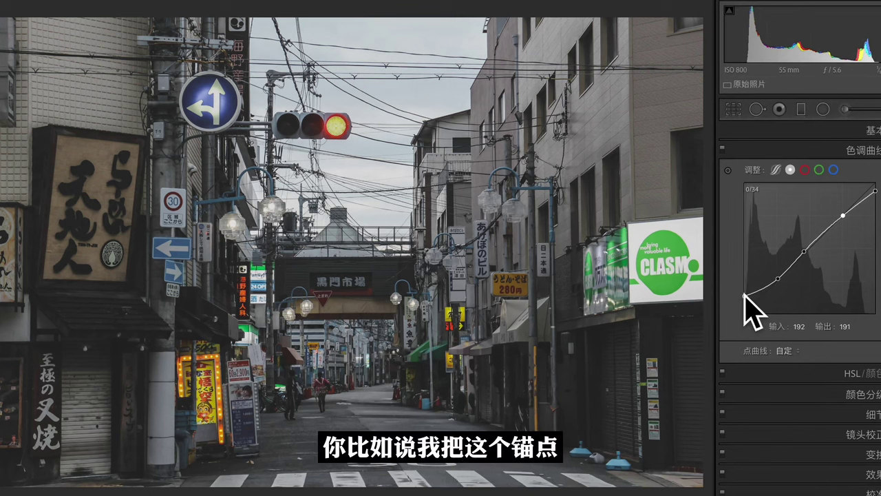
drag(745, 297, 745, 314)
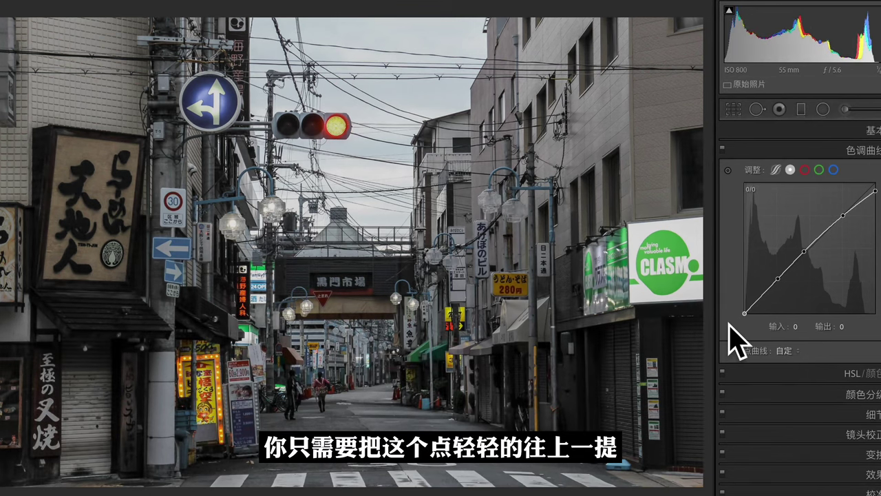
drag(729, 325, 722, 289)
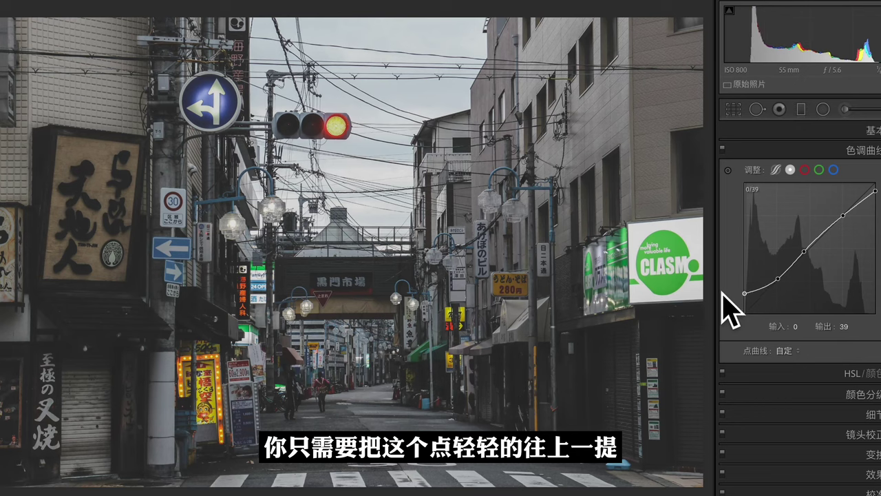
drag(722, 288, 709, 294)
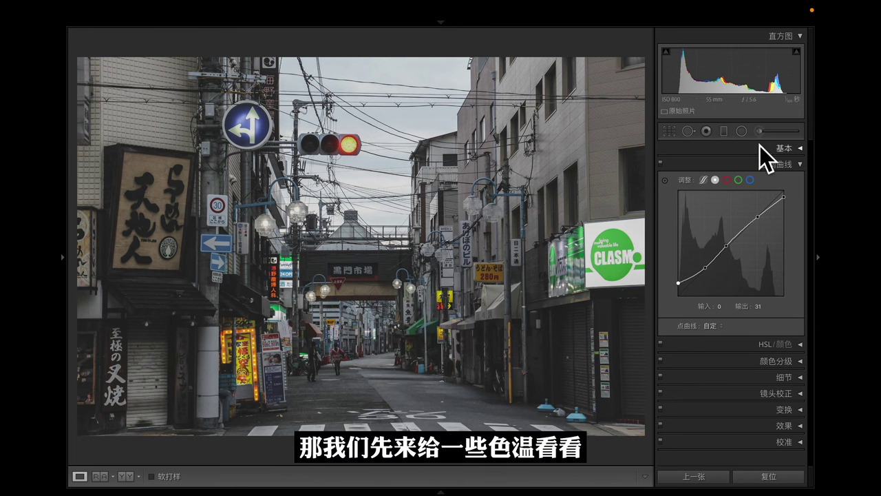
Cool the Basic panel's white balance Temp slider to -6.
click(760, 148)
drag(734, 217, 730, 214)
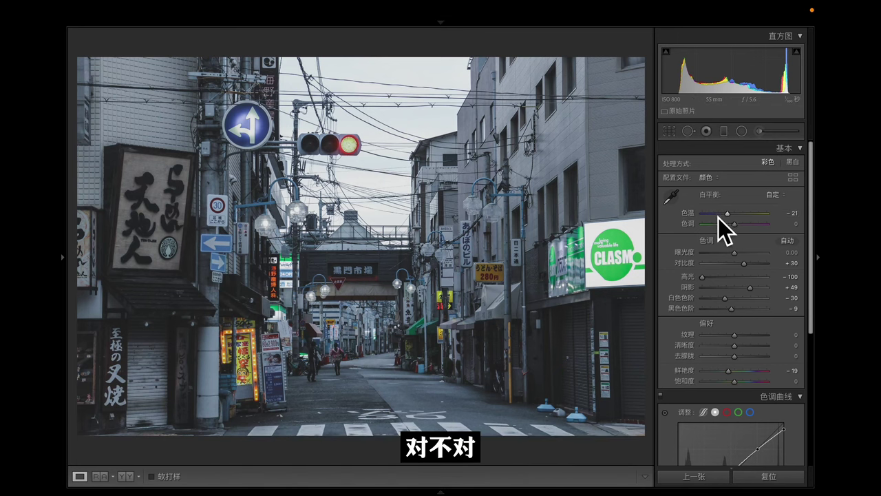
drag(728, 217, 734, 220)
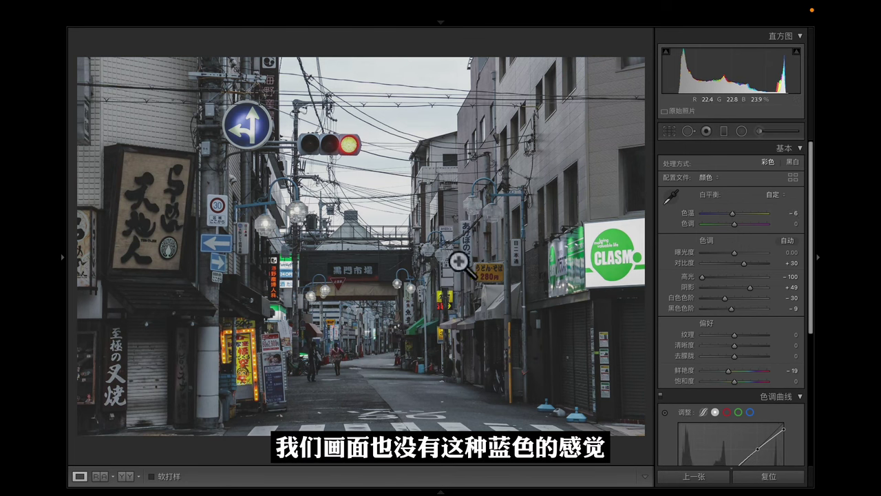
Lower the red-channel curve's shadows to a point at input 67, output 60.
click(787, 150)
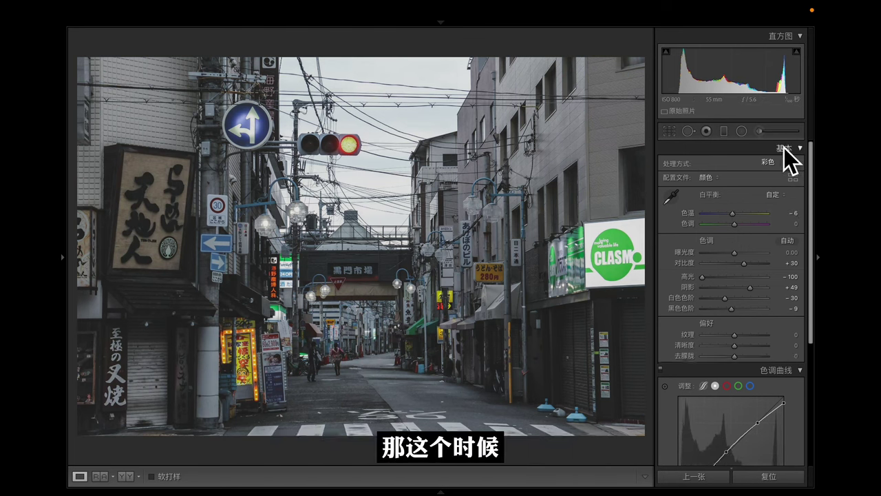
click(727, 180)
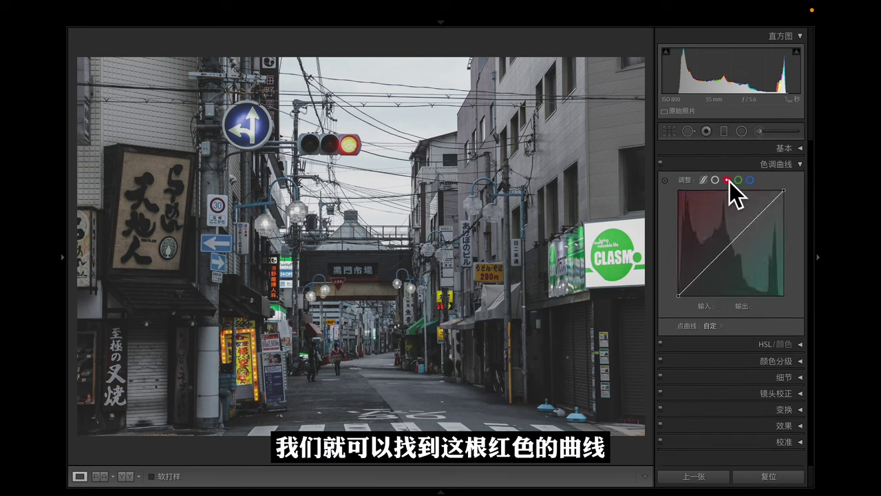
click(730, 244)
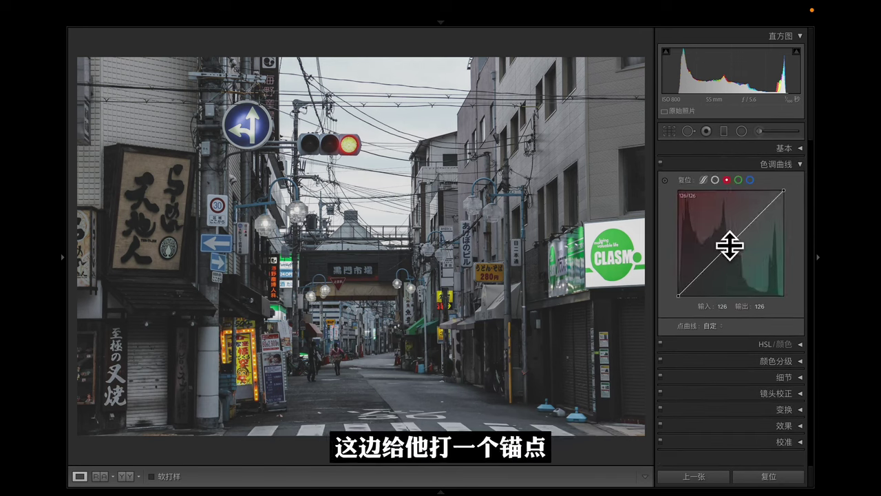
click(759, 216)
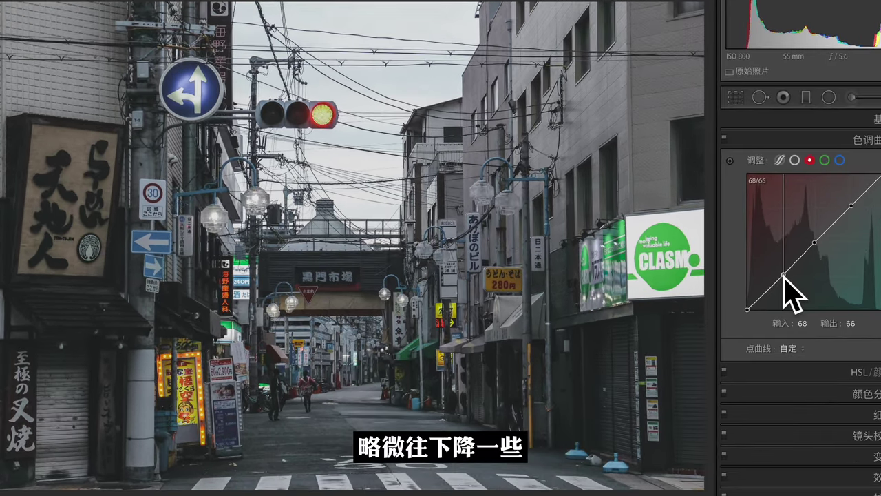
drag(784, 275, 784, 279)
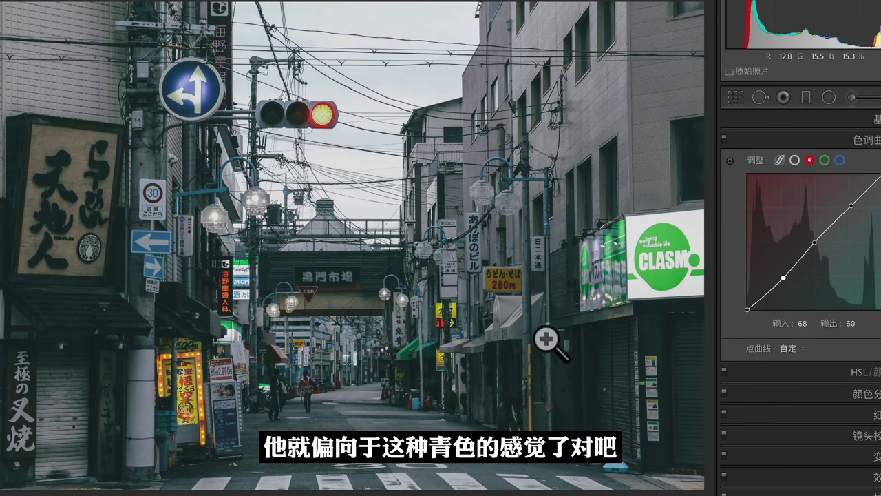
click(783, 278)
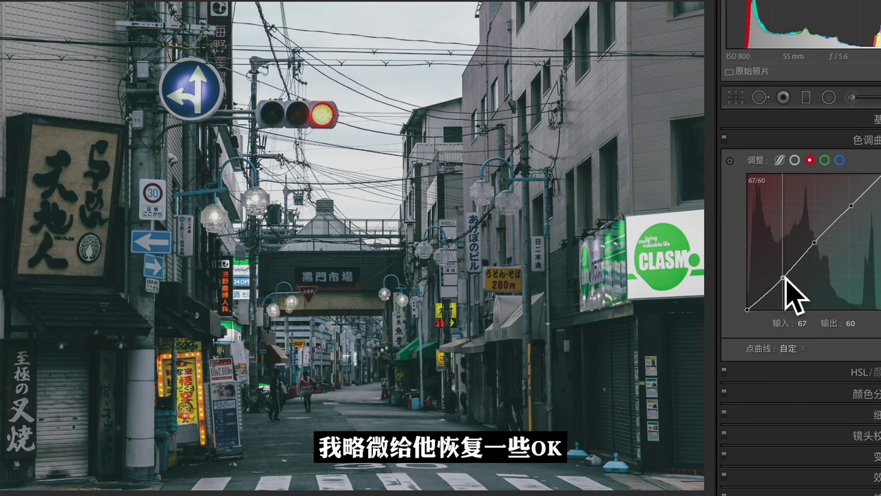
double_click(784, 279)
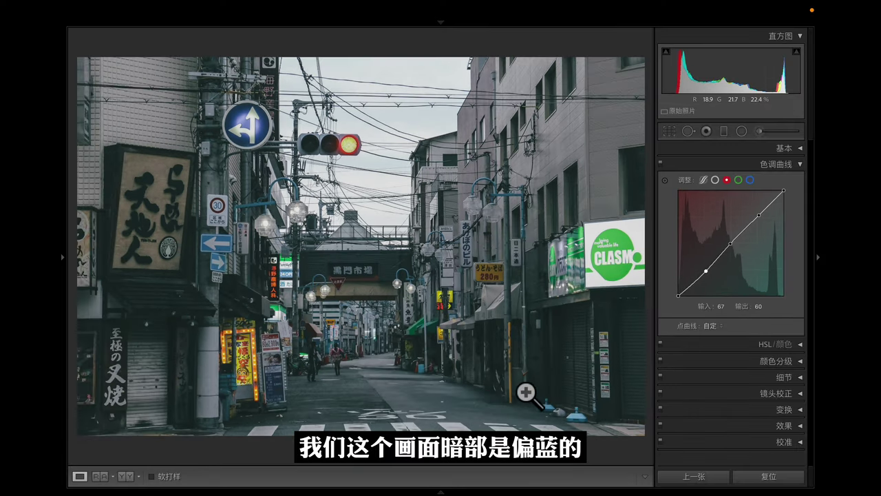
click(738, 180)
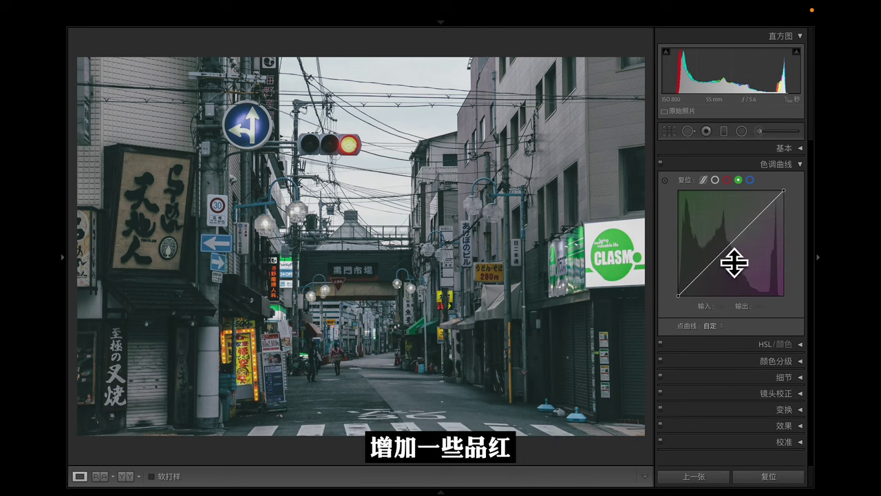
Pin the green curve's midtones and lower its shadow point to 60/54, comparing with the curve toggled off.
click(734, 240)
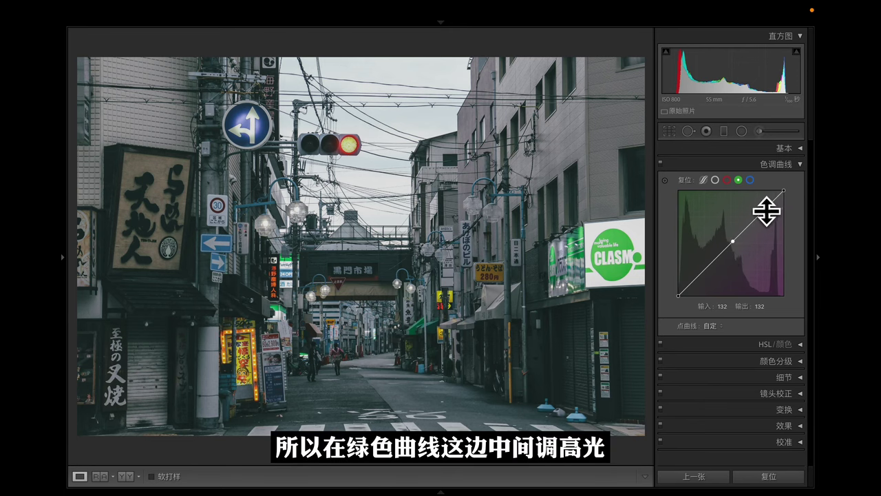
click(705, 268)
drag(802, 277, 802, 279)
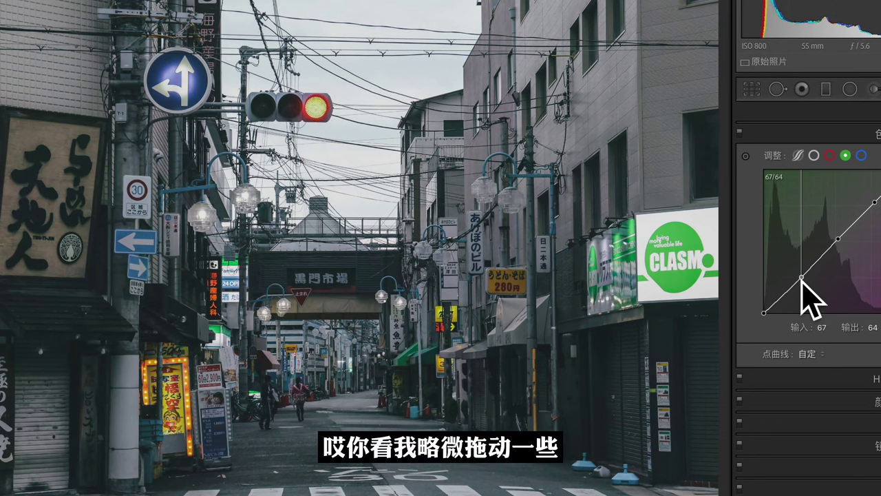
key(alt)
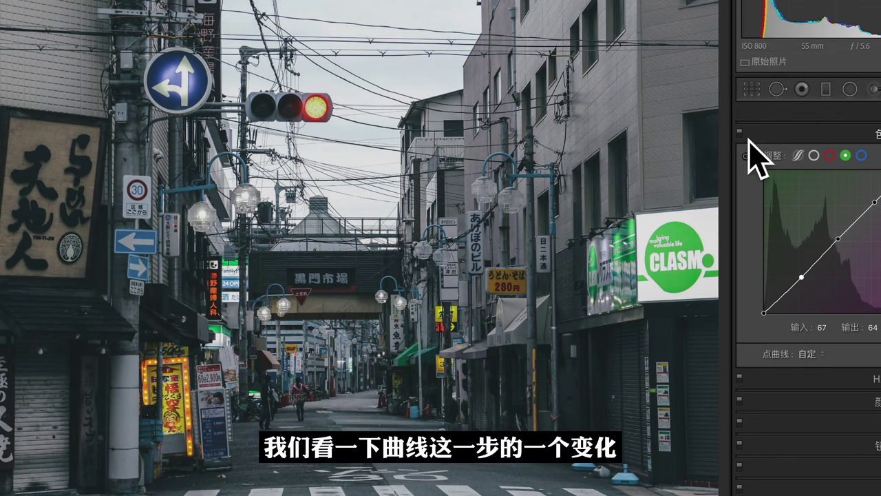
click(740, 132)
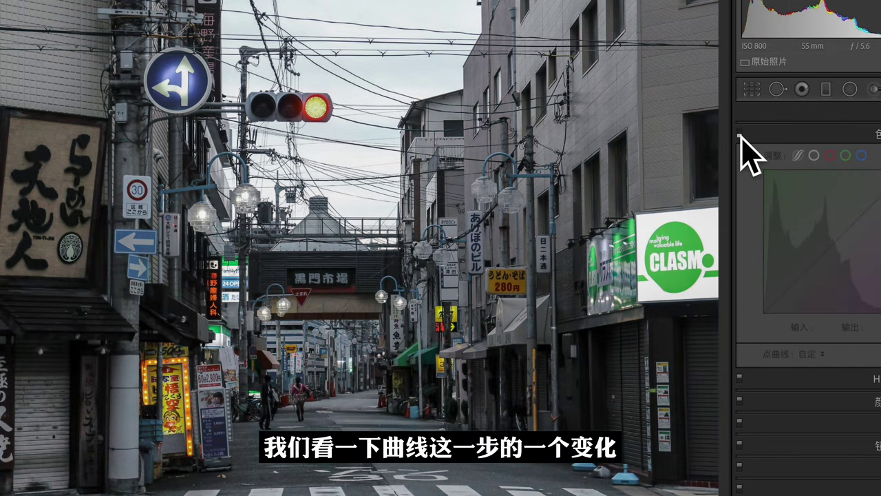
click(740, 132)
click(740, 133)
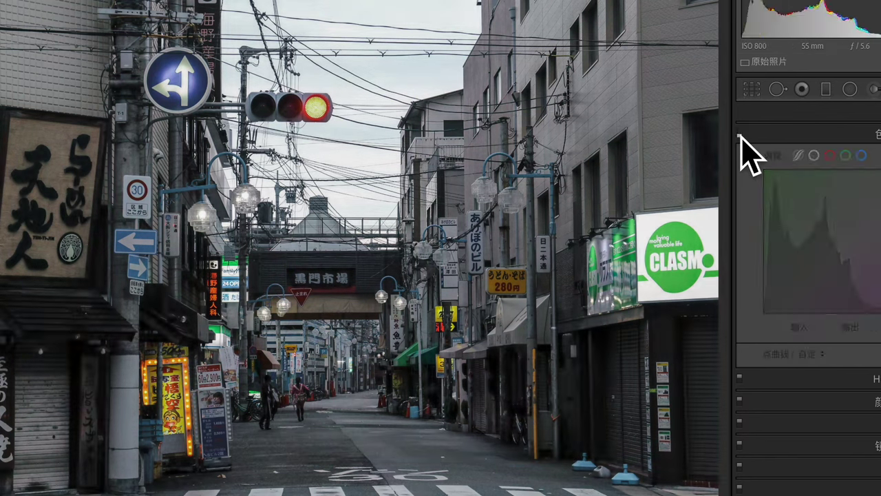
click(740, 133)
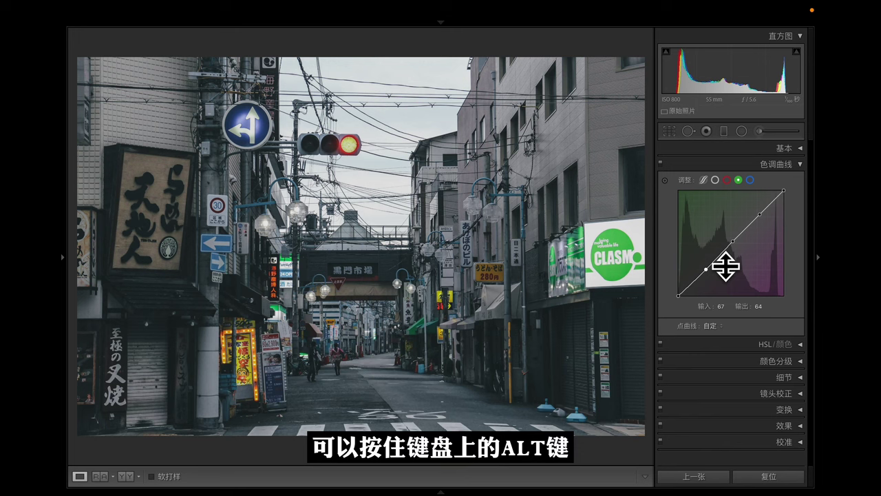
key(alt)
drag(709, 279, 709, 275)
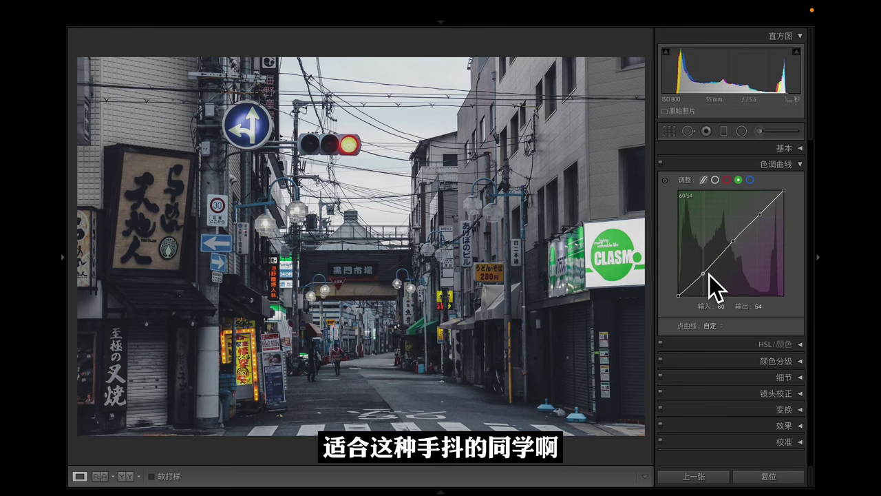
Set the Post-Crop Vignetting Amount to -12 in the Effects panel.
click(783, 167)
click(749, 263)
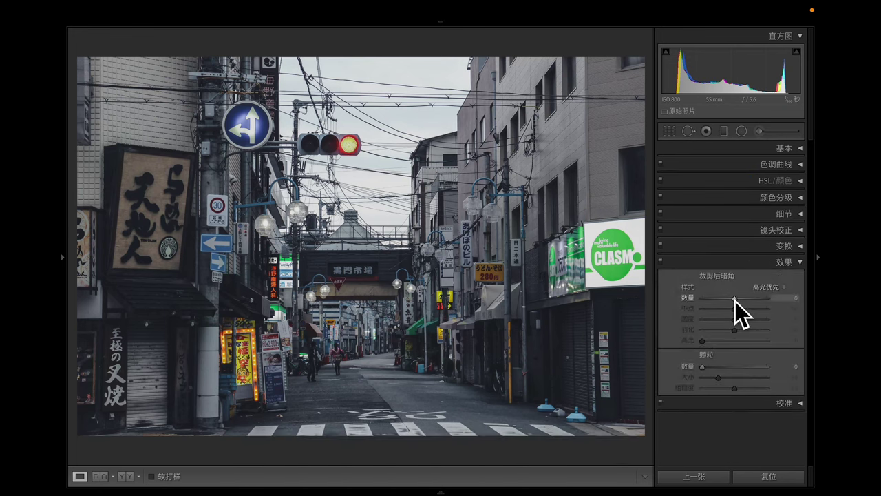
drag(736, 299, 732, 301)
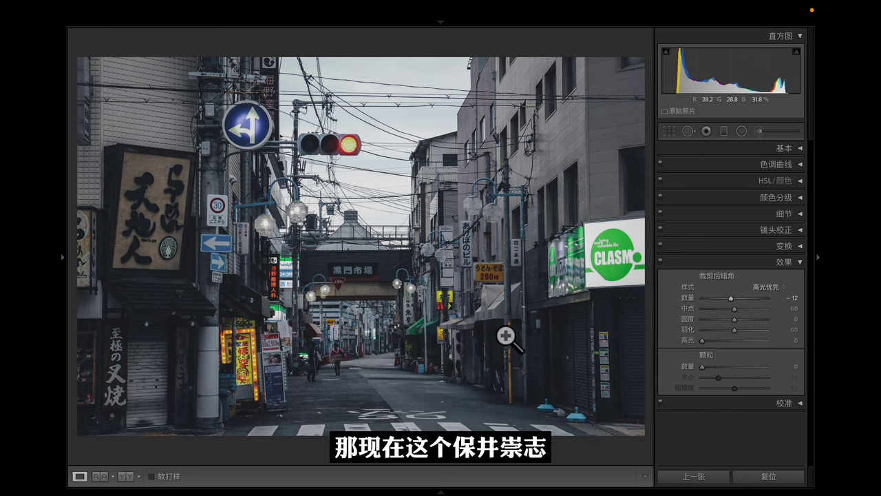
click(769, 149)
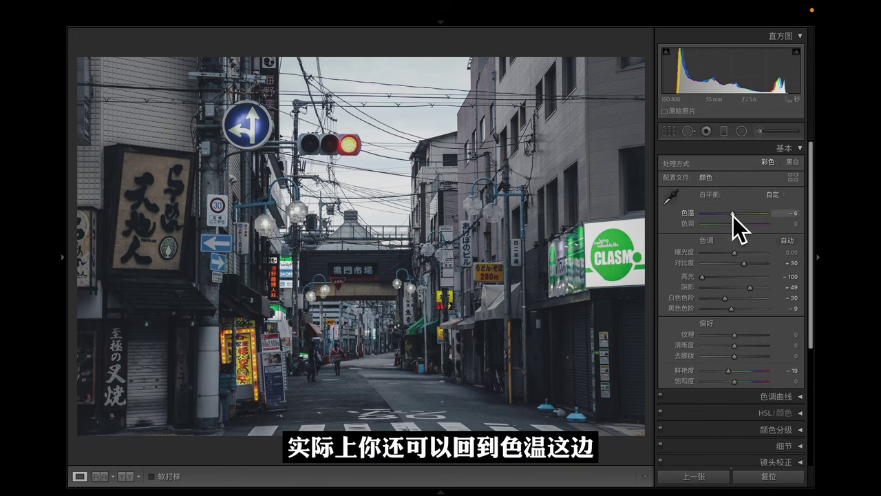
Reapply Temperature -6, reset Tint to 0, and raise Exposure to +0.20.
double_click(733, 215)
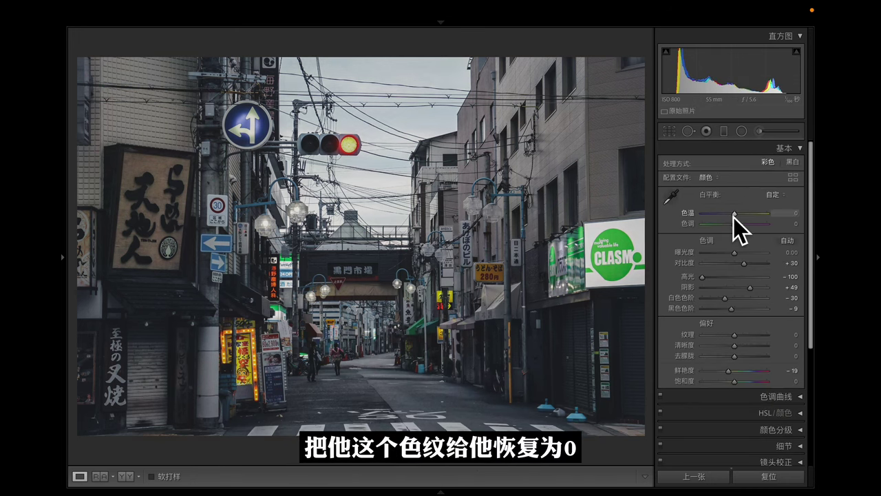
drag(735, 213, 734, 214)
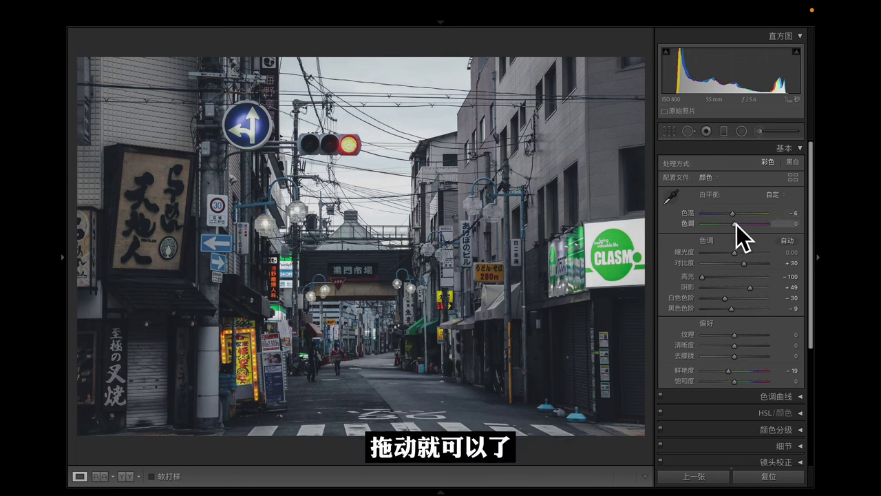
drag(732, 226, 731, 225)
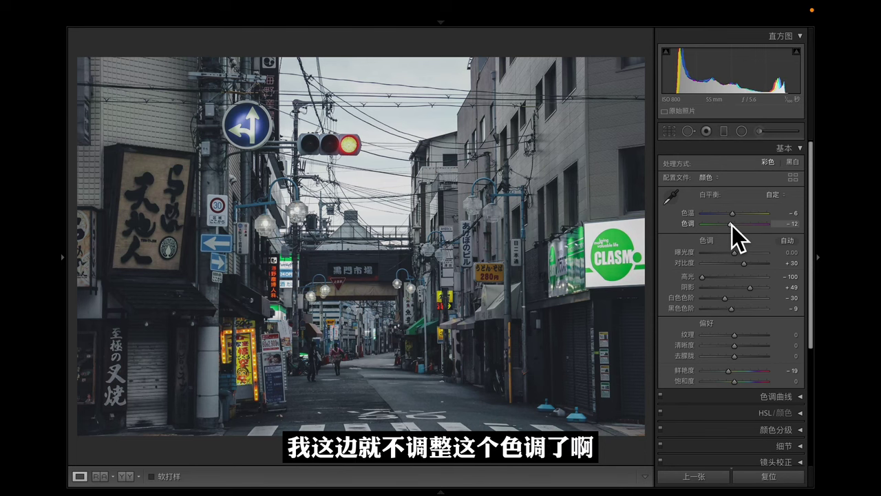
double_click(732, 225)
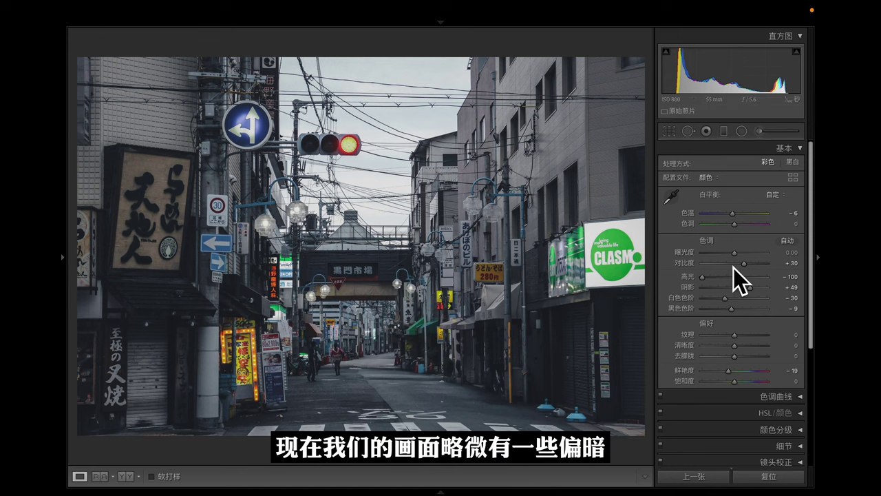
drag(735, 255, 737, 256)
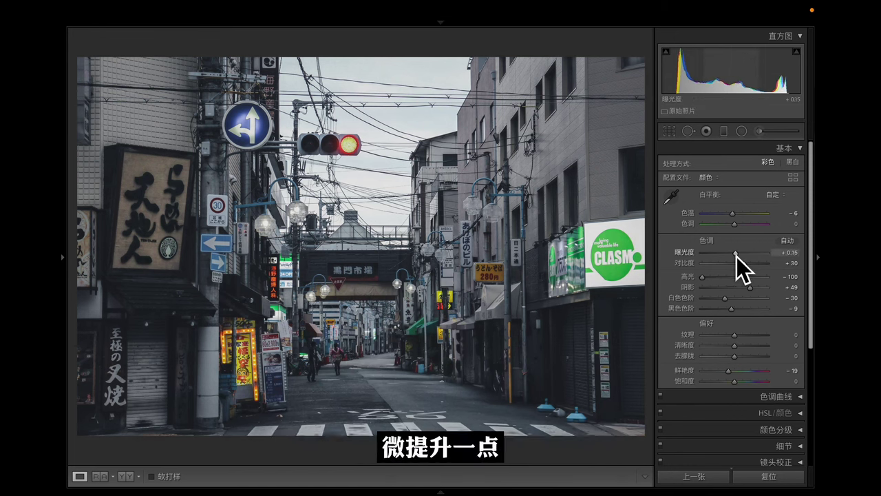
drag(736, 257, 737, 256)
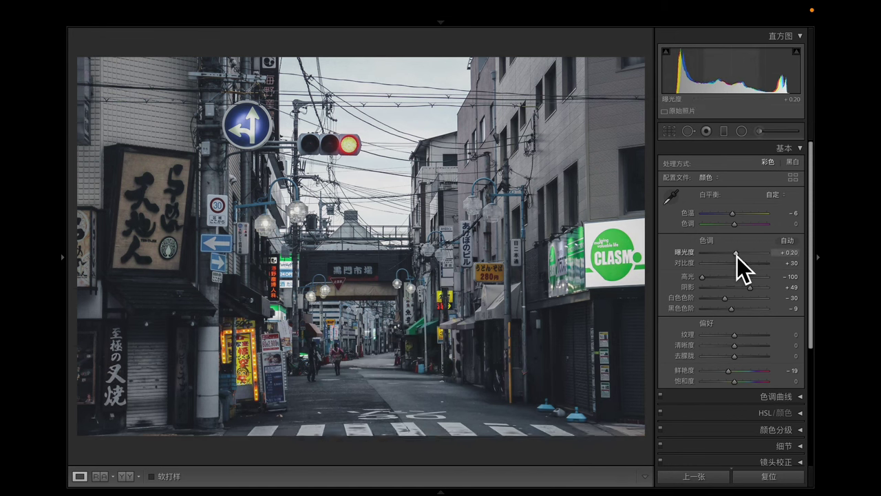
Copy all of the street photo's develop settings with every group checked.
right_click(383, 219)
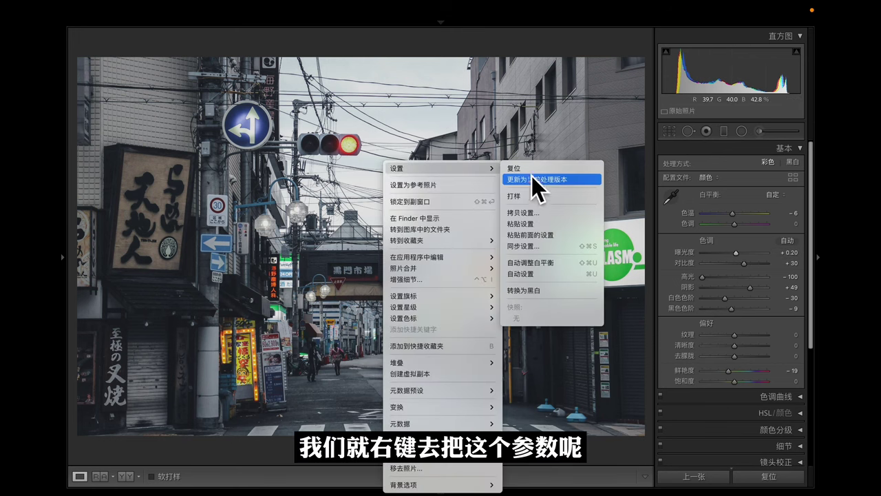
click(536, 211)
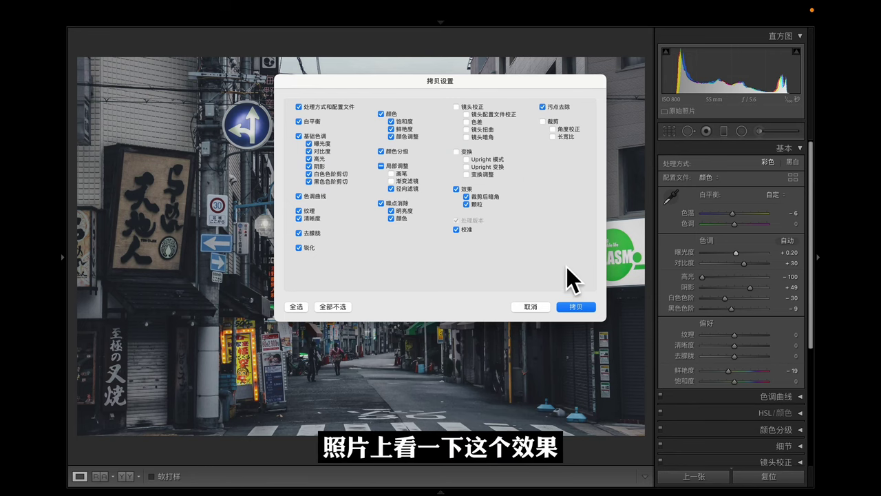
click(579, 307)
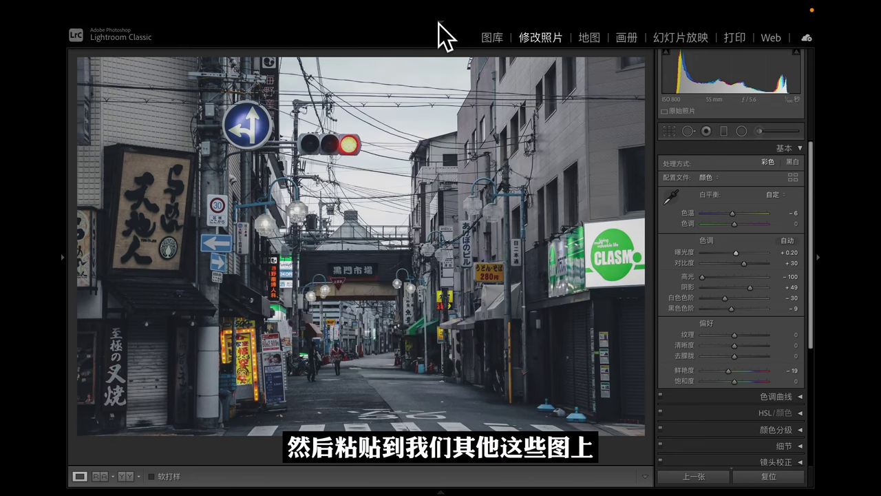
Move to the night taxi photo and paste the copied settings onto it.
key(Right)
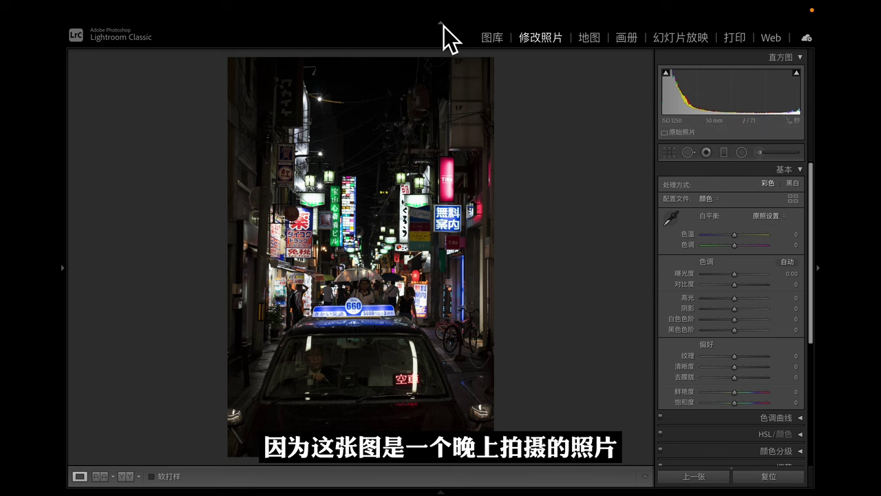
right_click(403, 141)
mouse_move(454, 146)
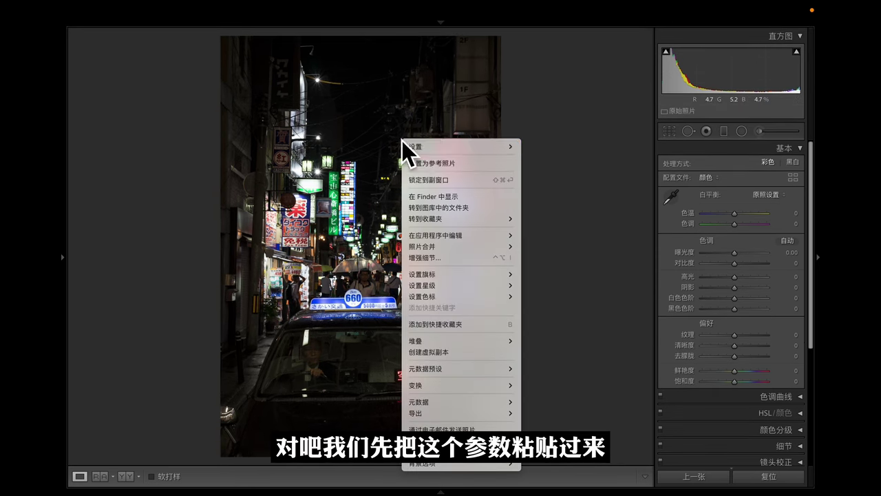
click(555, 200)
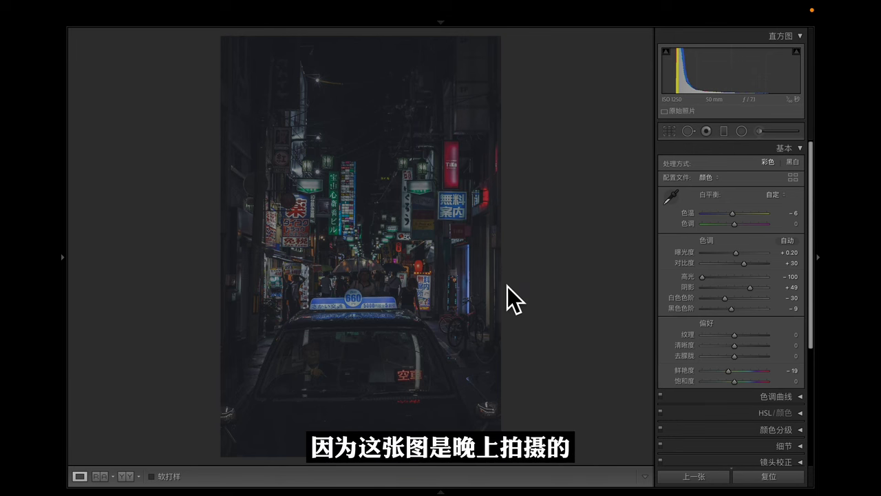
Set Exposure +2.00, Contrast +61, Temperature -16 and Highlights -77 on the taxi photo.
drag(736, 255, 747, 257)
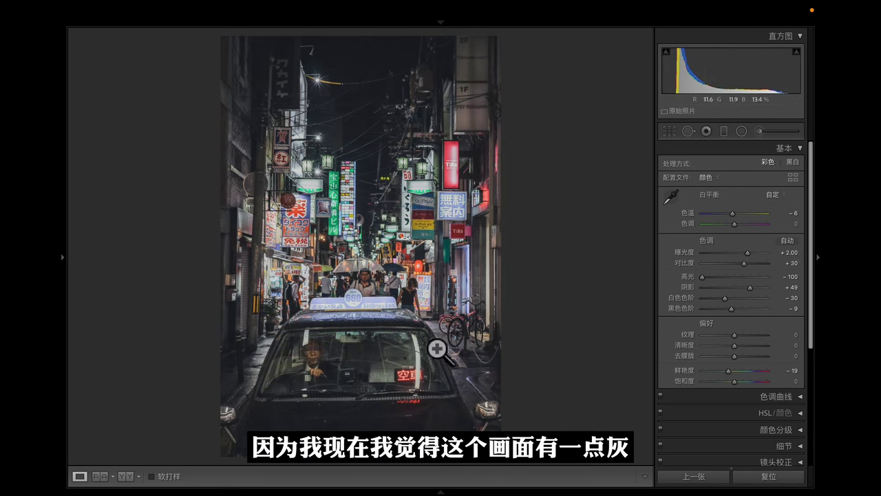
drag(744, 265, 755, 268)
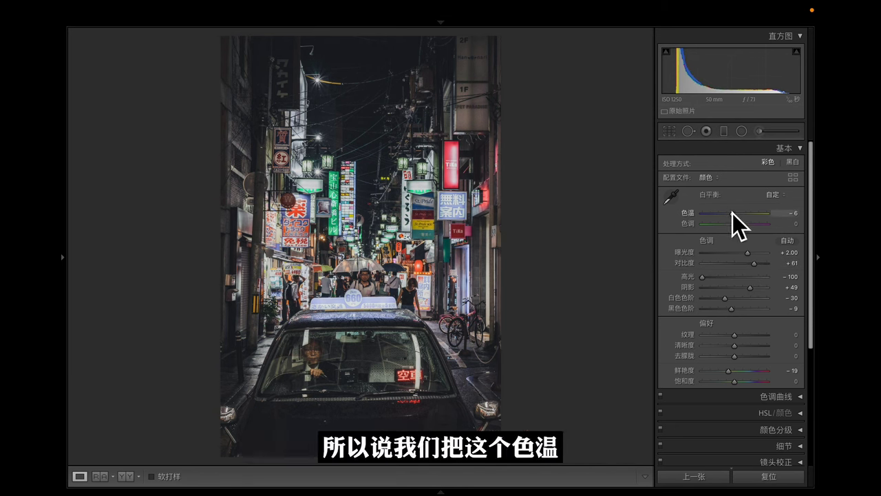
drag(733, 214, 729, 214)
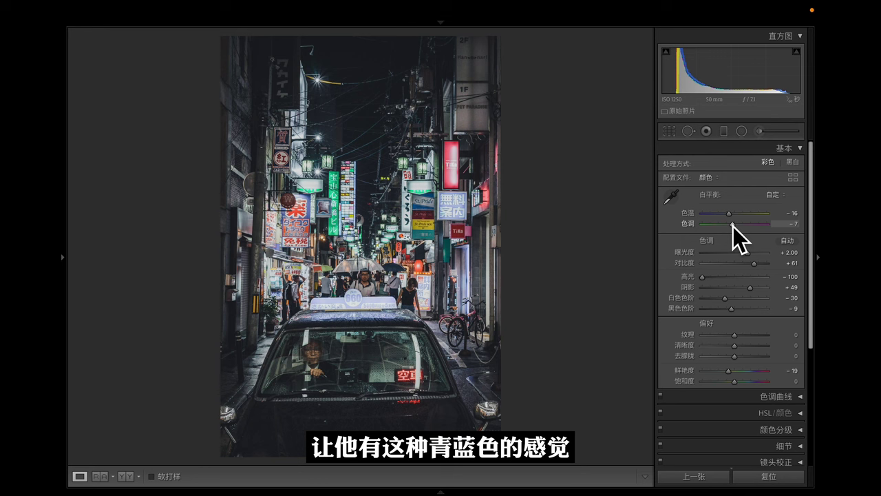
drag(710, 277, 710, 278)
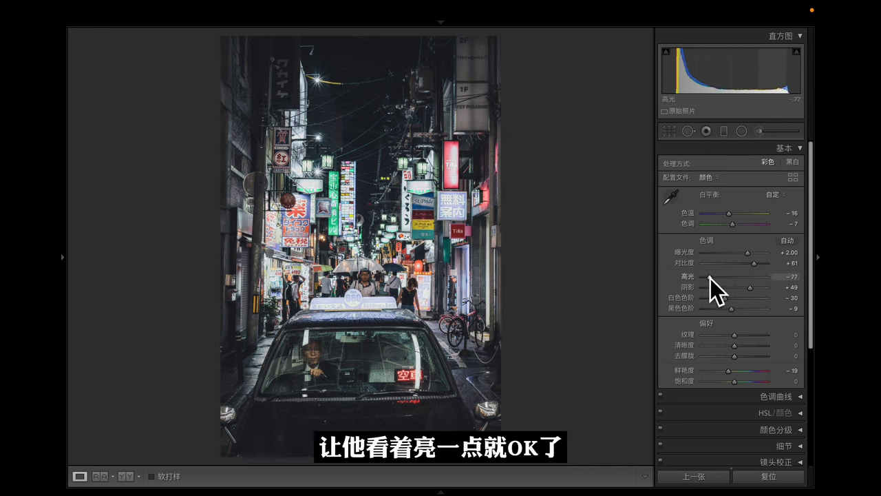
Open the Kyoto Tower photo from the filmstrip and paste the film look onto it.
click(440, 491)
mouse_move(441, 482)
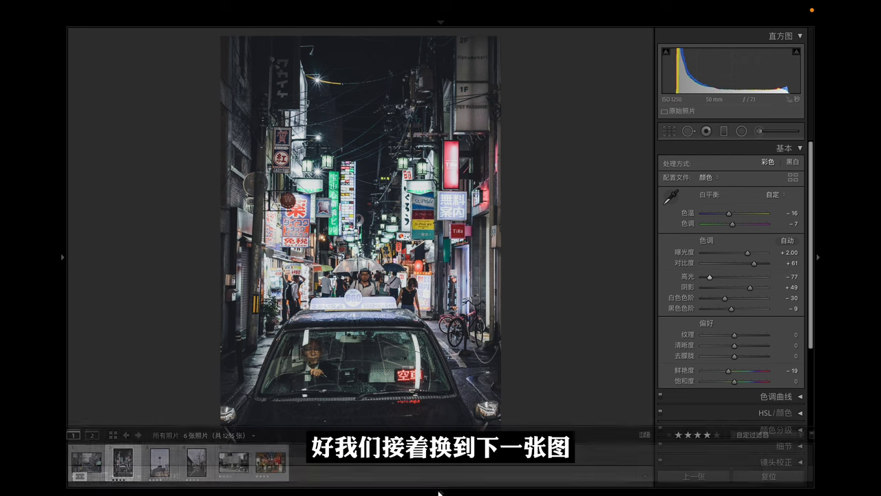
click(153, 460)
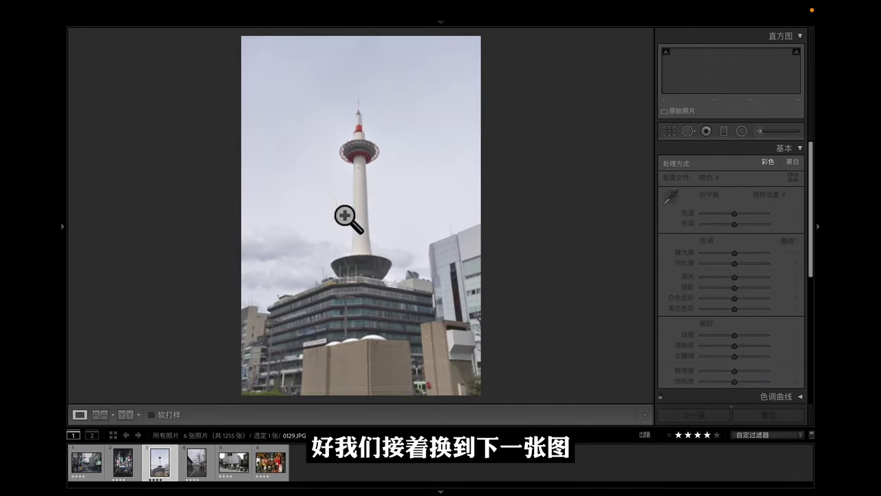
right_click(398, 146)
click(552, 205)
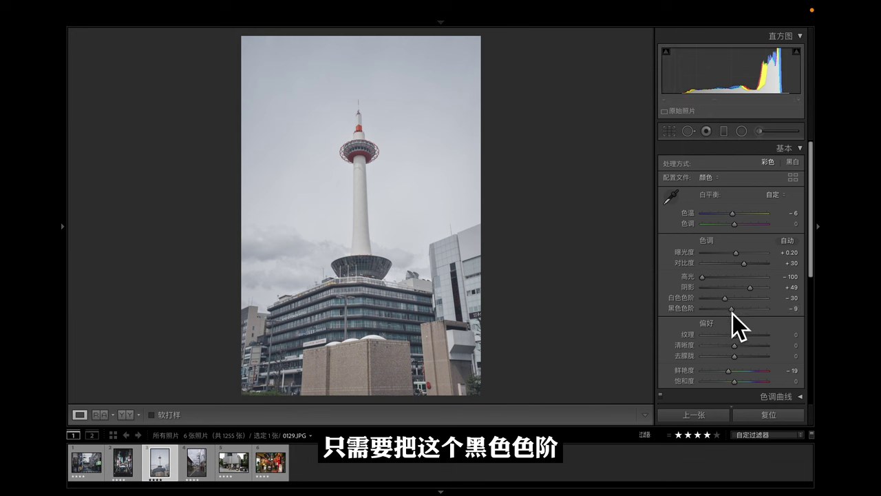
Drop the tower photo's Blacks to -81, then show the power-line street photo in Before/After view.
drag(726, 313, 710, 313)
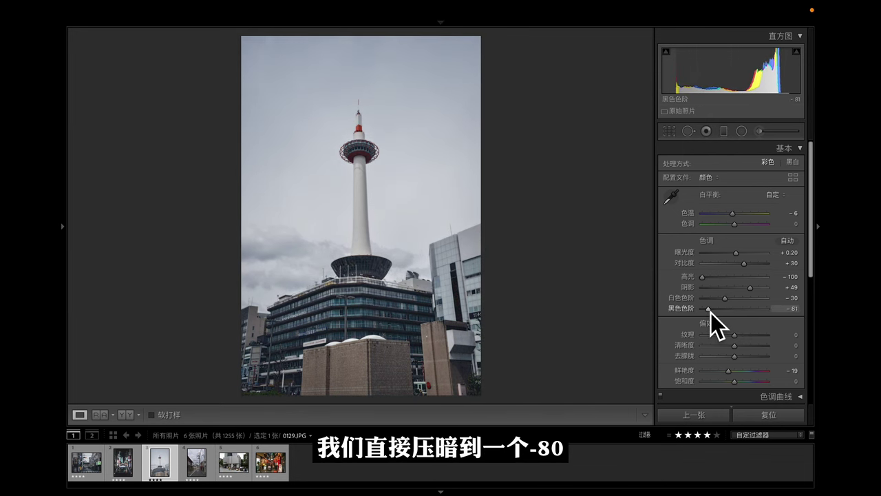
click(123, 415)
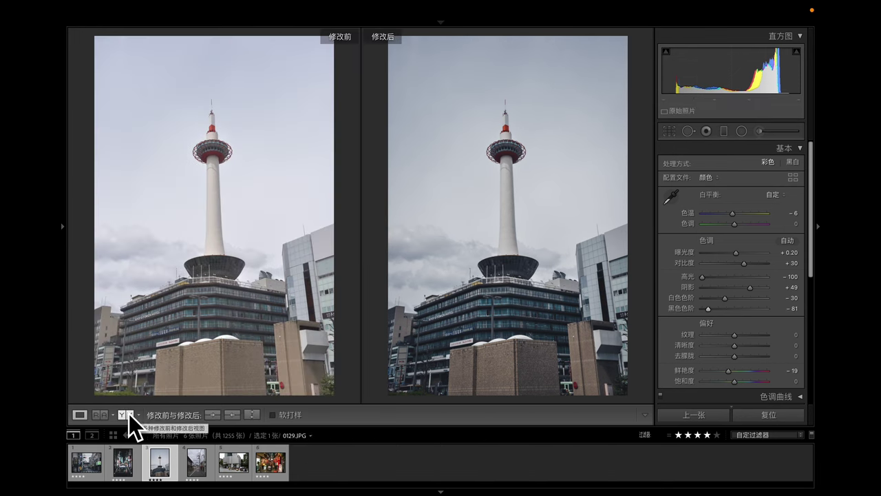
click(199, 464)
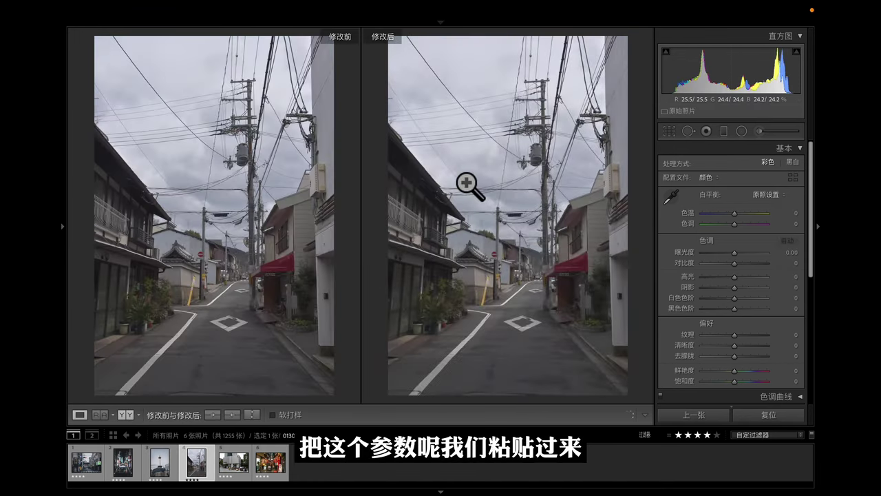
Paste the film look onto the power-line street photo with Blacks -81, Highlights -42, Whites +1.
right_click(465, 180)
mouse_move(534, 168)
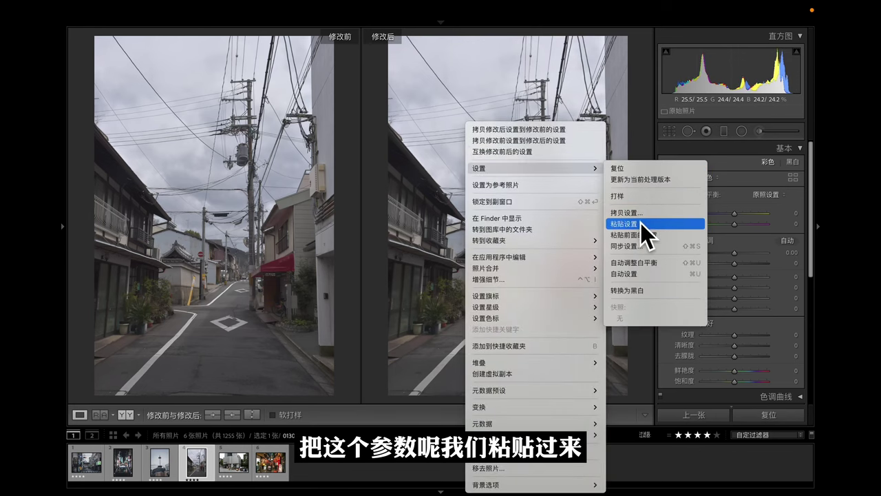
click(641, 223)
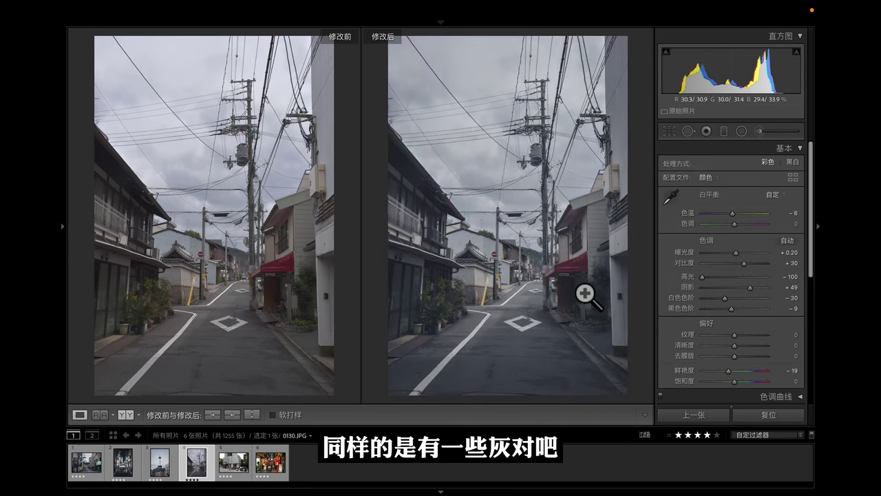
drag(732, 309, 710, 313)
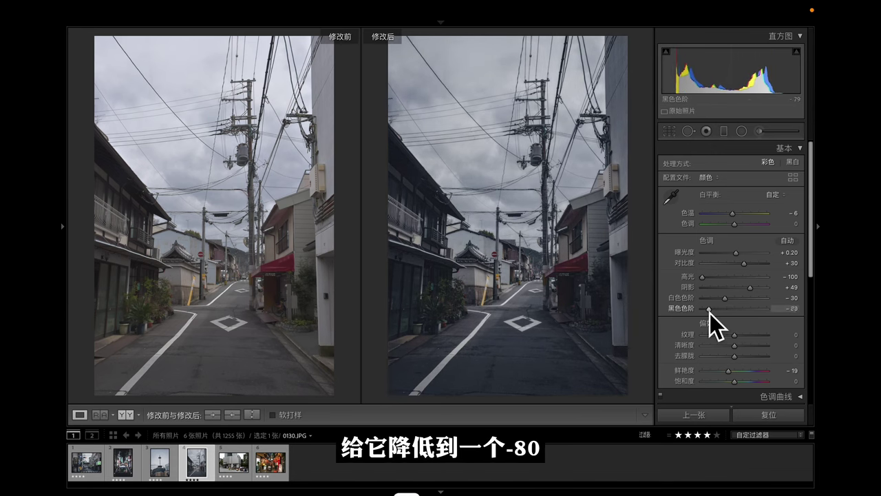
click(80, 415)
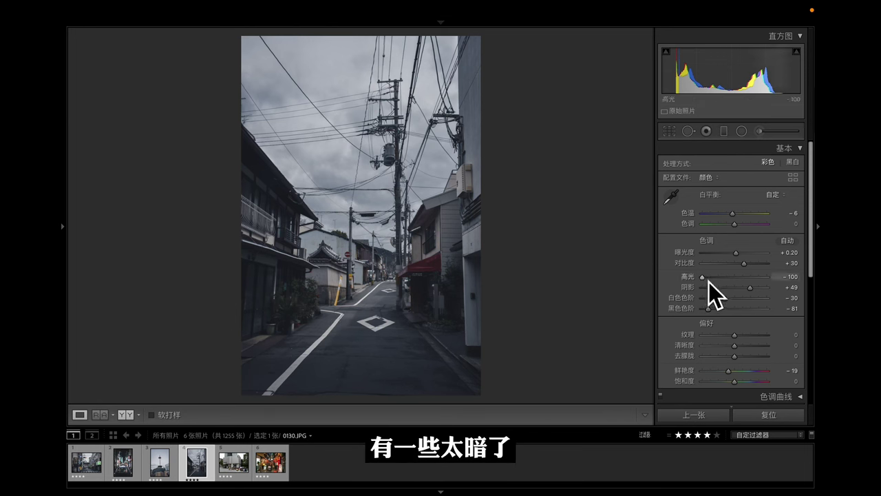
mouse_move(704, 280)
mouse_down()
mouse_move(728, 283)
mouse_move(736, 300)
mouse_up()
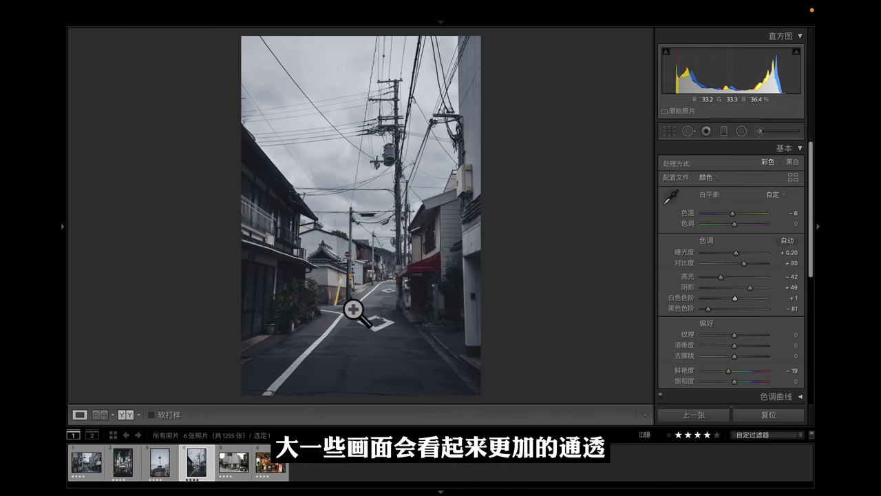
Open the police-box photo and paste the film look onto it.
click(227, 463)
right_click(369, 162)
mouse_move(427, 168)
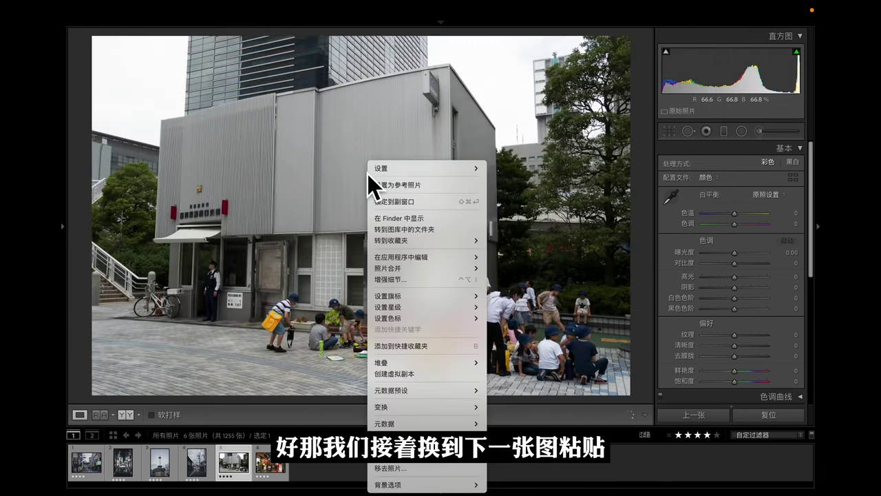
click(517, 224)
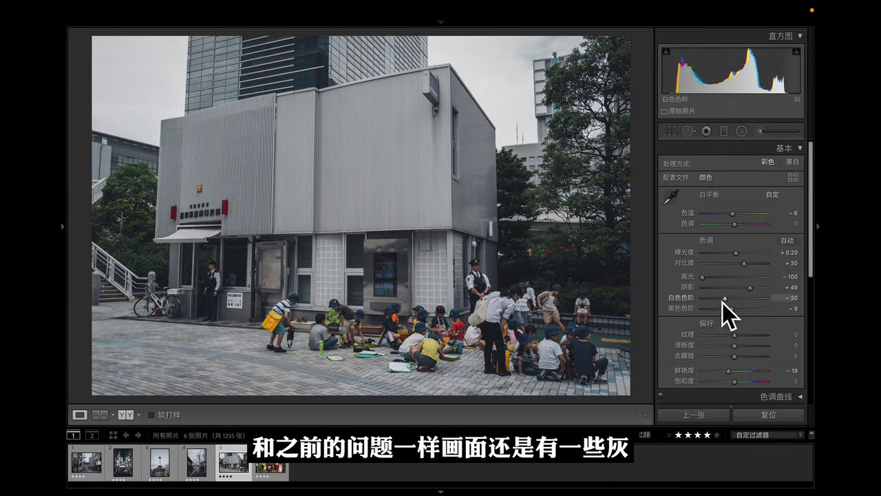
Set Blacks to -39 and Exposure to +0.65, checking the original via Reset and undo.
drag(733, 312, 723, 312)
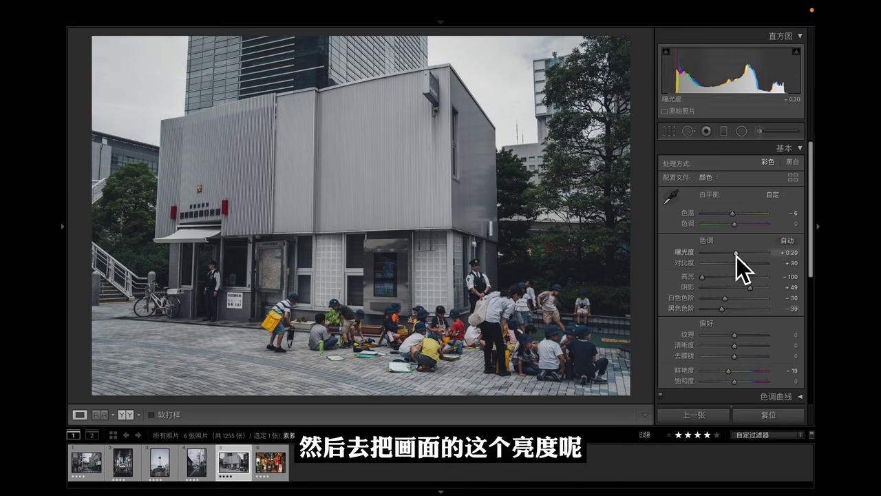
drag(737, 255, 738, 259)
click(769, 415)
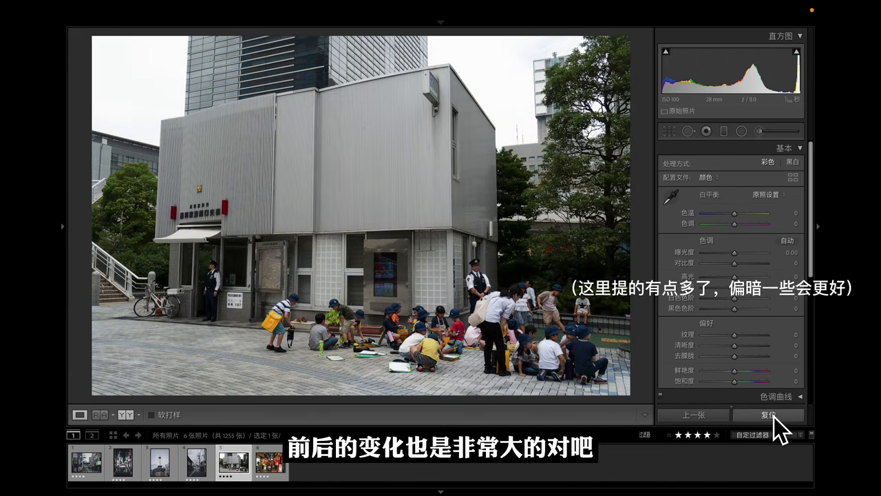
key(ctrl+z)
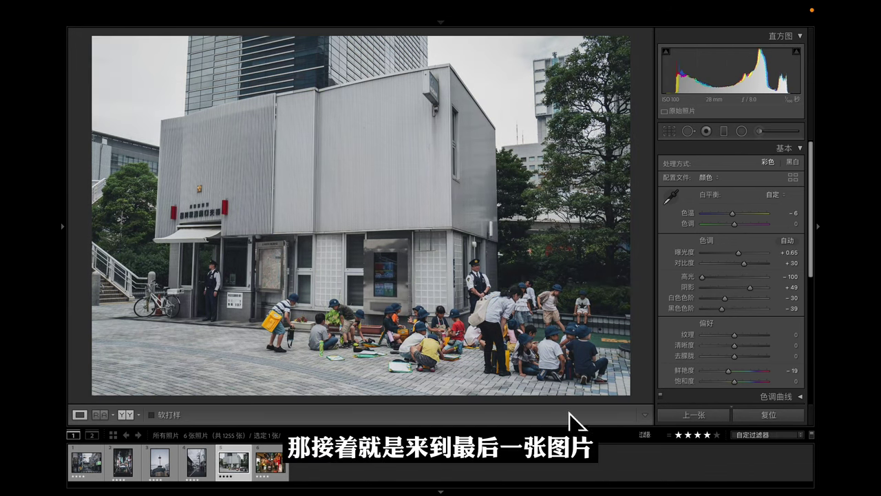
Open the lantern-lit alley photo and paste the film look onto it.
click(269, 475)
right_click(373, 164)
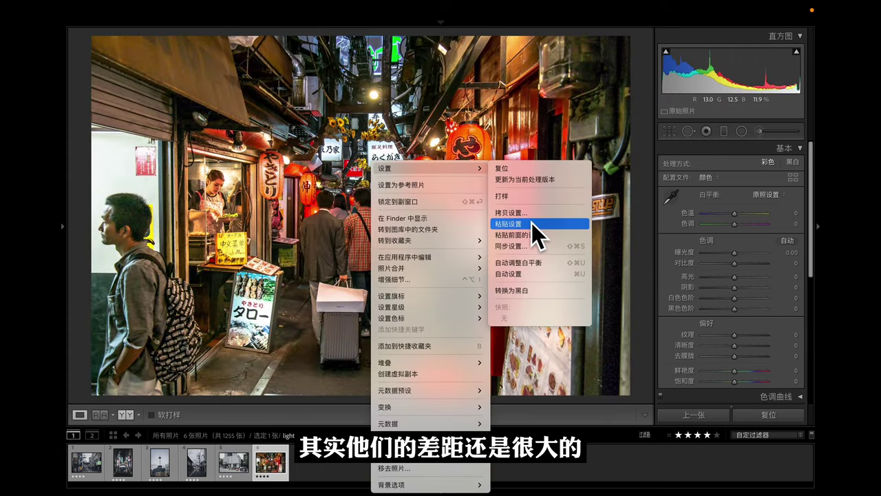
click(531, 223)
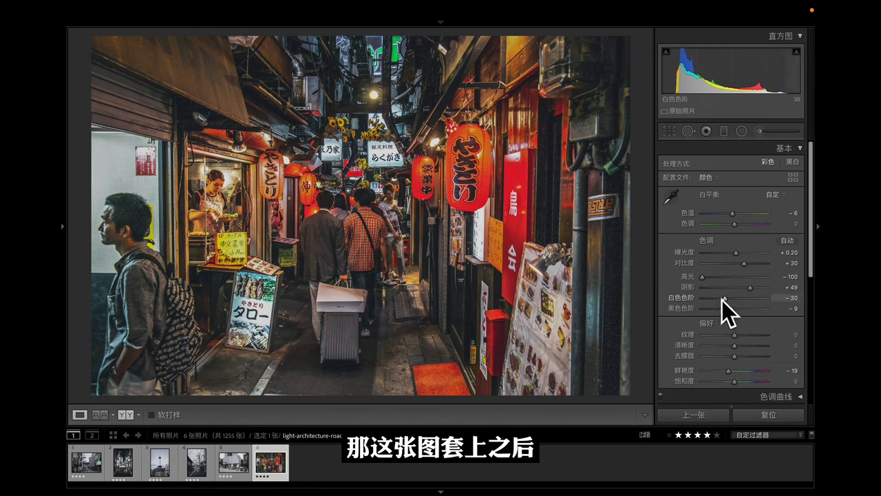
Set Blacks to -37 and Temperature to -19, checking the original via Reset and undo.
drag(729, 310, 720, 311)
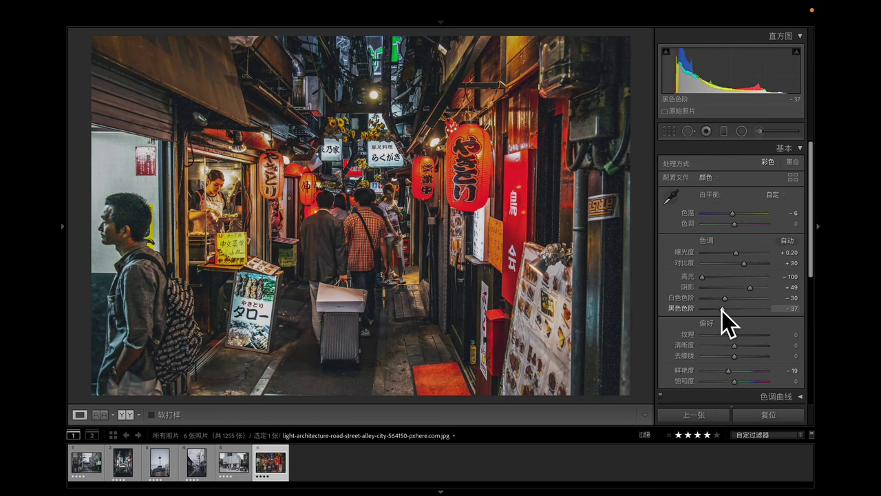
drag(734, 219, 729, 216)
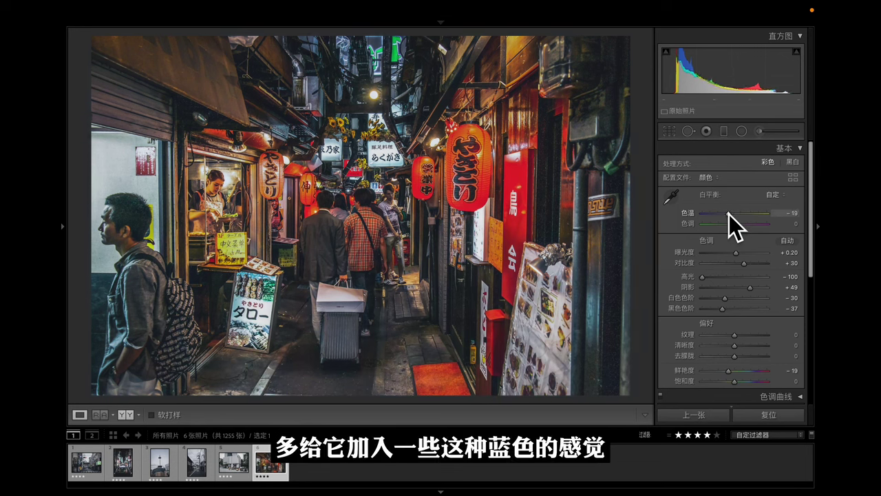
click(767, 416)
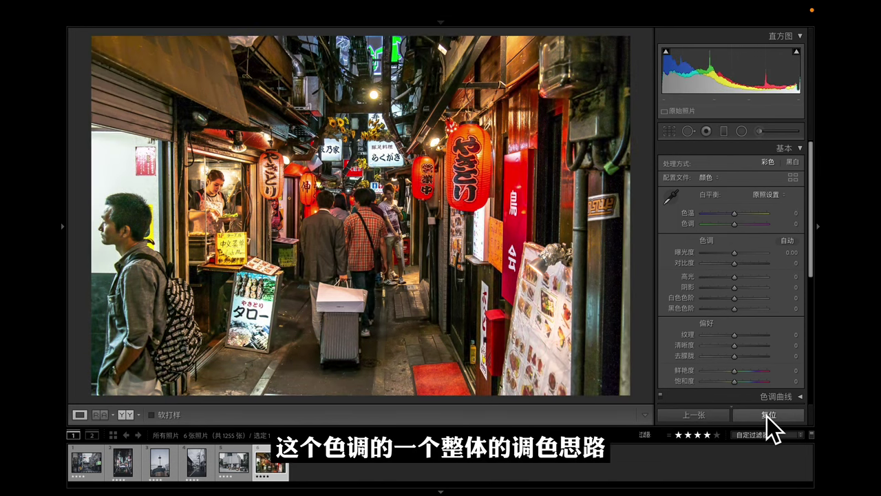
key(ctrl+z)
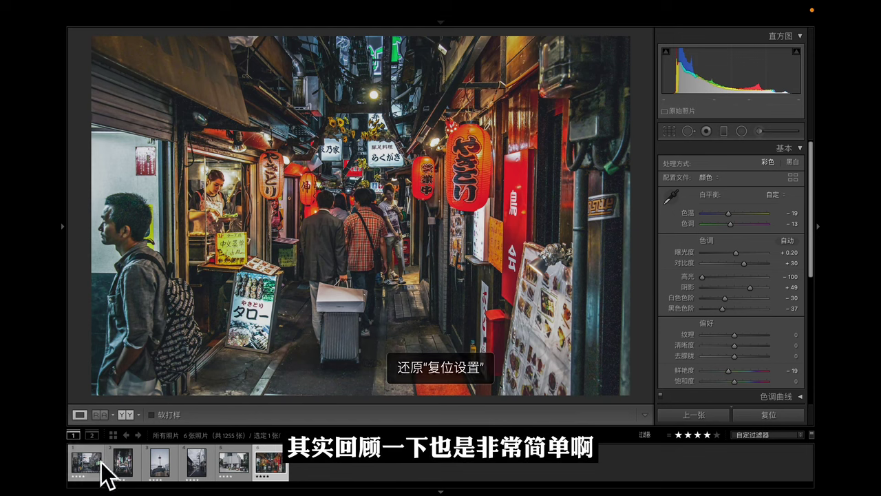
Select the first traffic-light street photo in the filmstrip and review its Basic values.
click(92, 465)
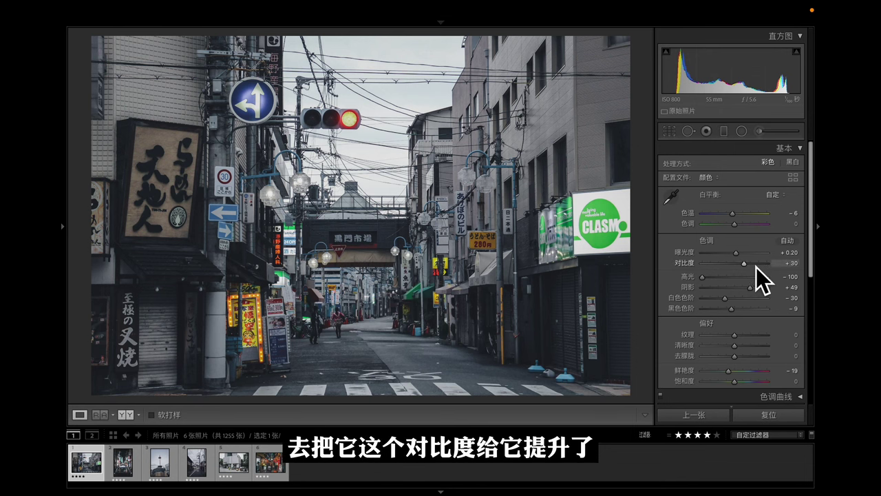
click(787, 150)
Inspect the source photo's reduced HSL saturation, then its red and green tone curve channels.
click(743, 181)
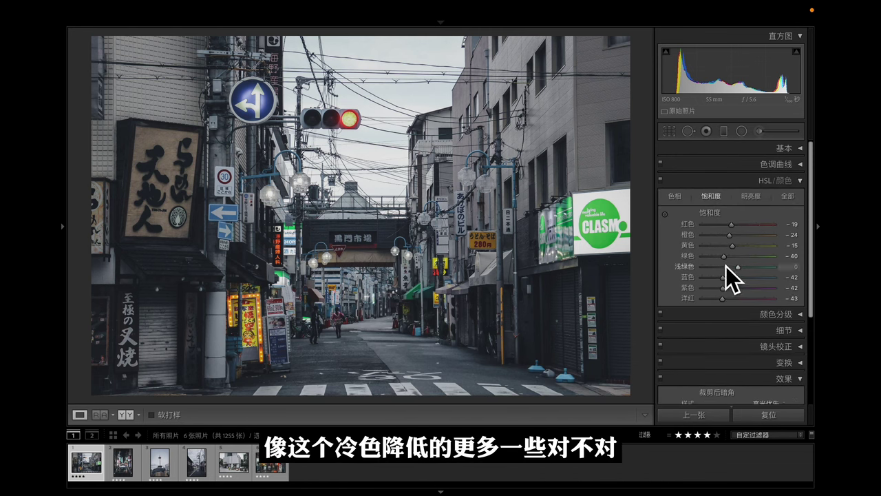
click(737, 165)
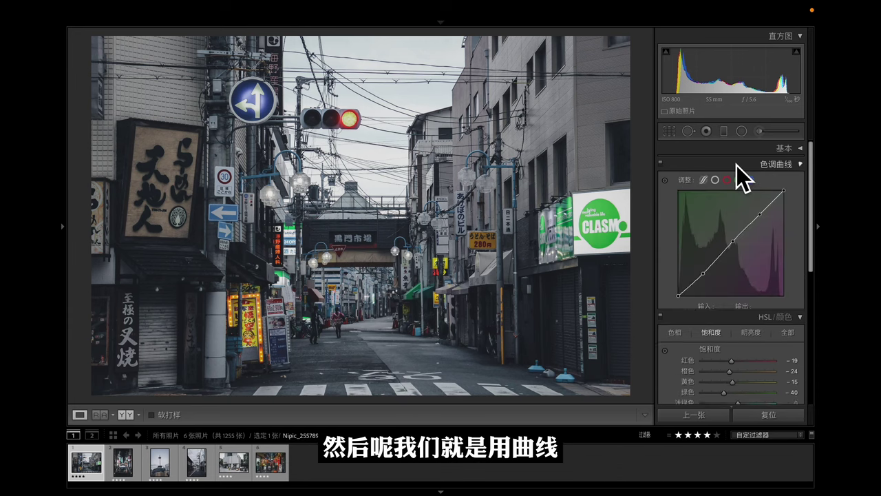
click(727, 180)
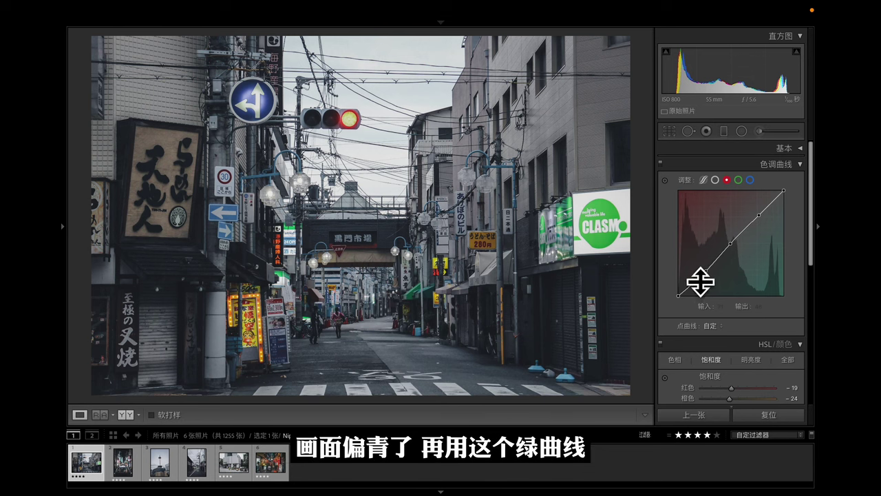
click(738, 181)
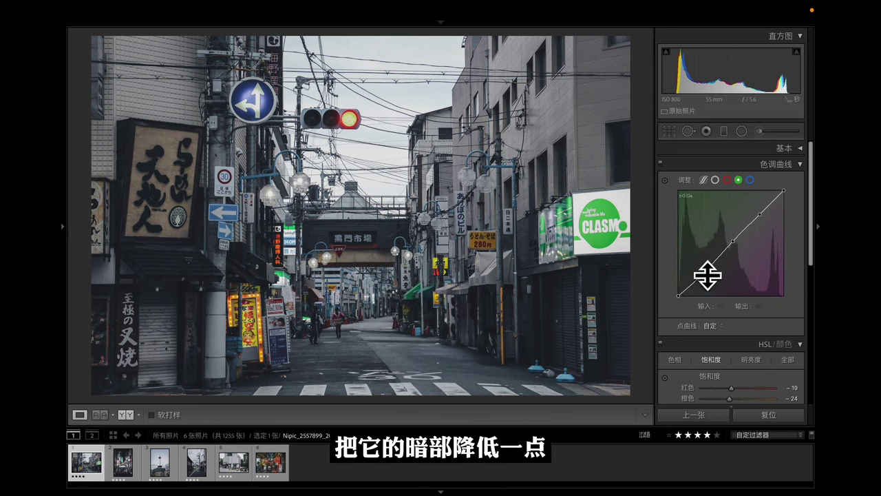